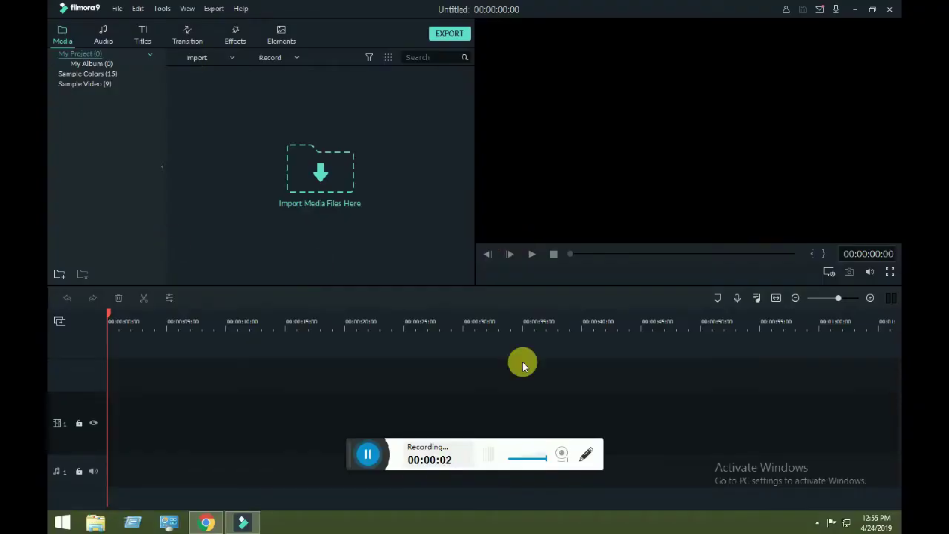
# - Place the Orange sample color at the start of video track 1
pyautogui.click(81, 83)
pyautogui.click(59, 74)
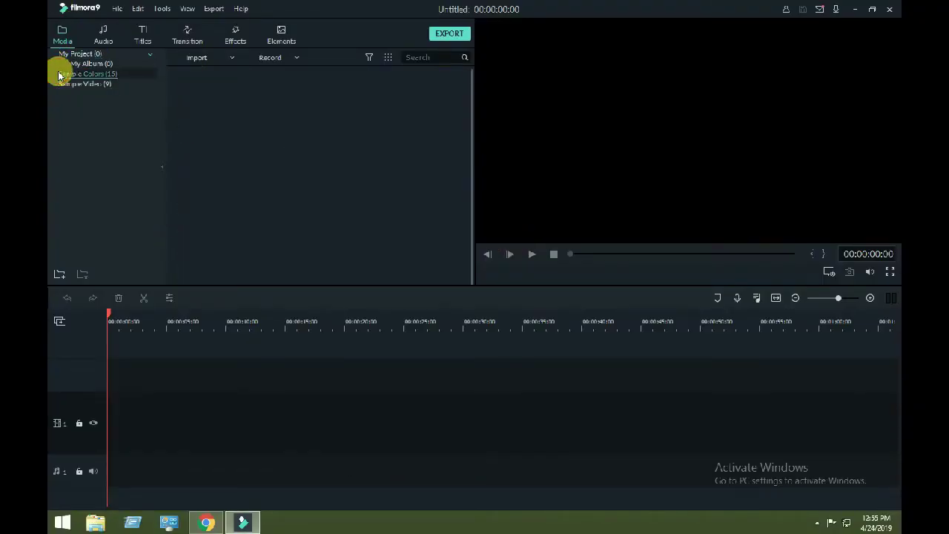
pyautogui.scroll(-3, 422, 119)
pyautogui.scroll(-3, 422, 118)
pyautogui.moveTo(220, 160); pyautogui.dragTo(110, 437)
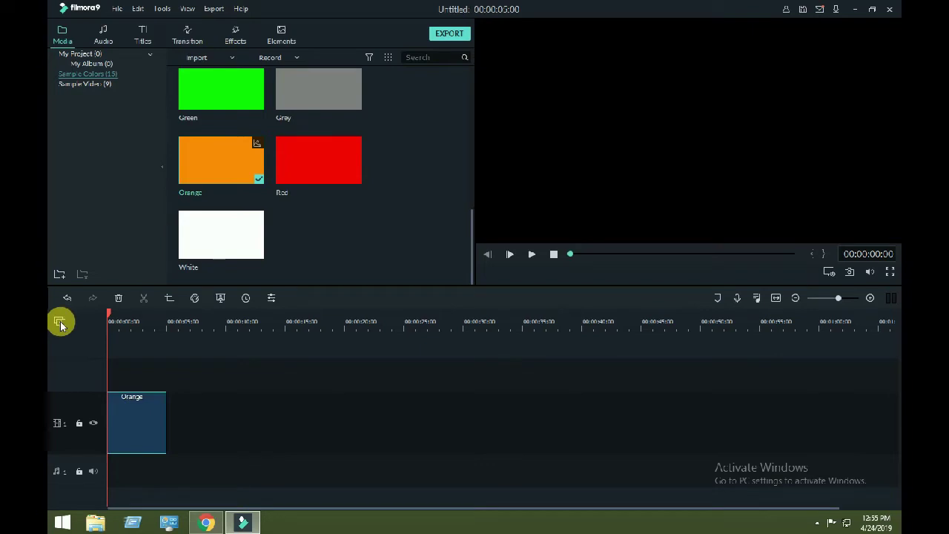
# - Add a second video track and place Title 10 on it above the Orange clip
pyautogui.click(59, 320)
pyautogui.click(76, 329)
pyautogui.click(141, 38)
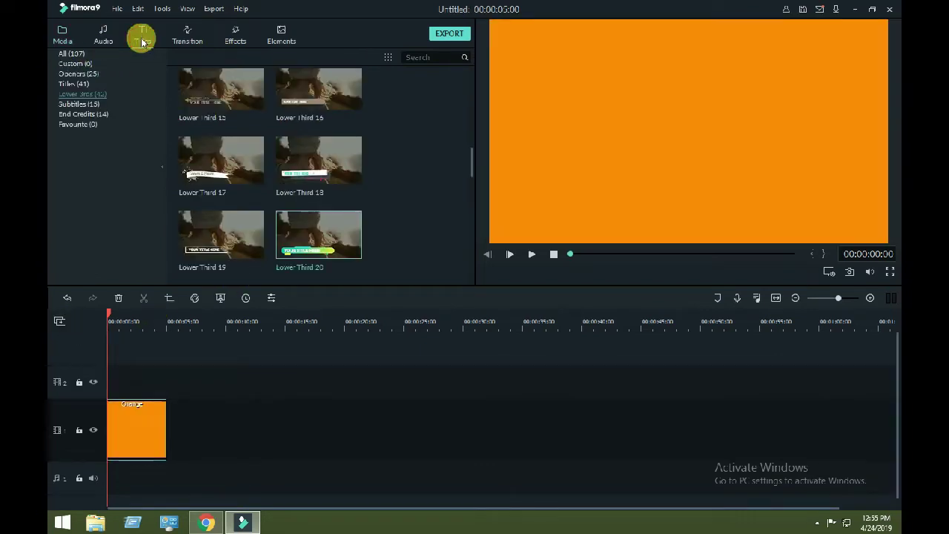
pyautogui.click(92, 84)
pyautogui.scroll(-2, 281, 180)
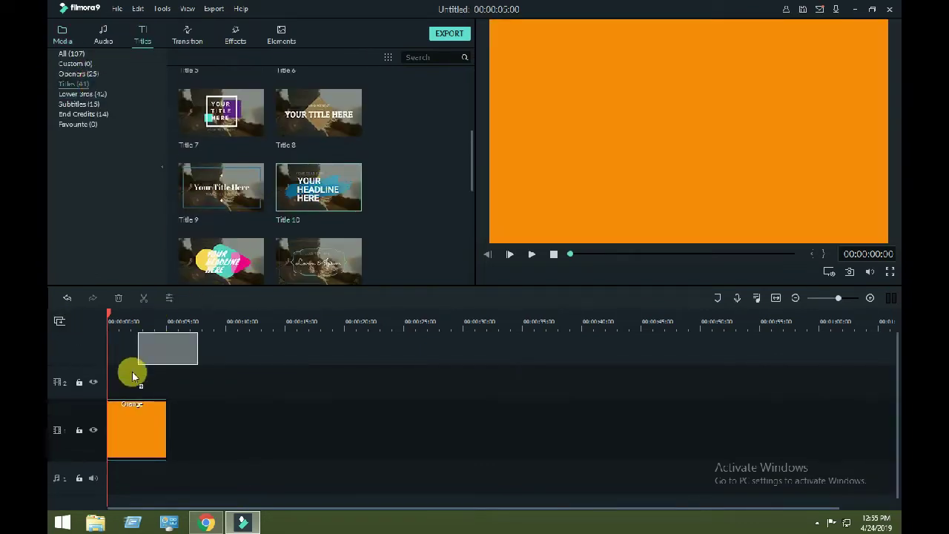
pyautogui.moveTo(319, 189); pyautogui.dragTo(127, 379)
# - Add a third video track and place the Gradient 2 sample color directly after the Orange clip on track 1
pyautogui.click(59, 320)
pyautogui.click(77, 329)
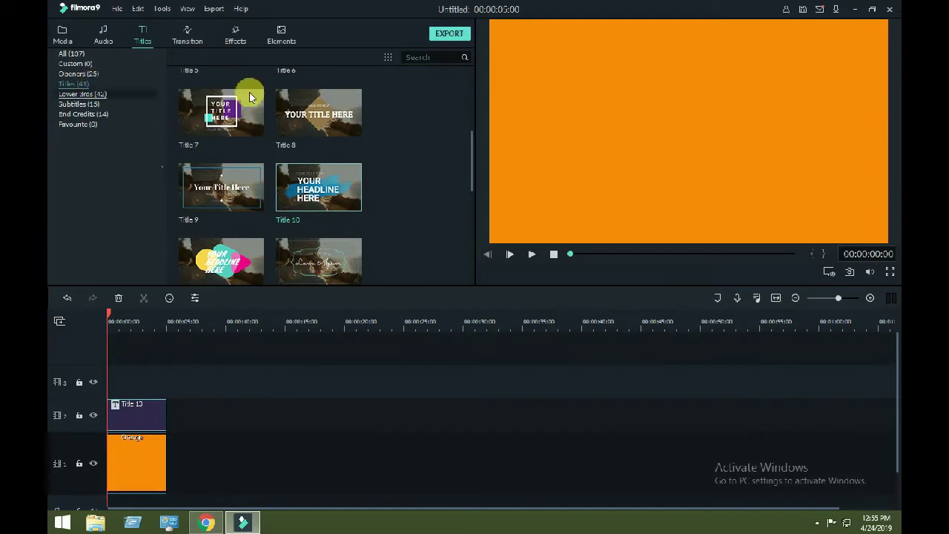
pyautogui.click(62, 35)
pyautogui.scroll(-3, 249, 148)
pyautogui.moveTo(223, 111); pyautogui.dragTo(172, 464)
# - Place Title 19 on video track 2 above the Gradient 2 clip, directly after Title 10
pyautogui.click(143, 35)
pyautogui.click(74, 83)
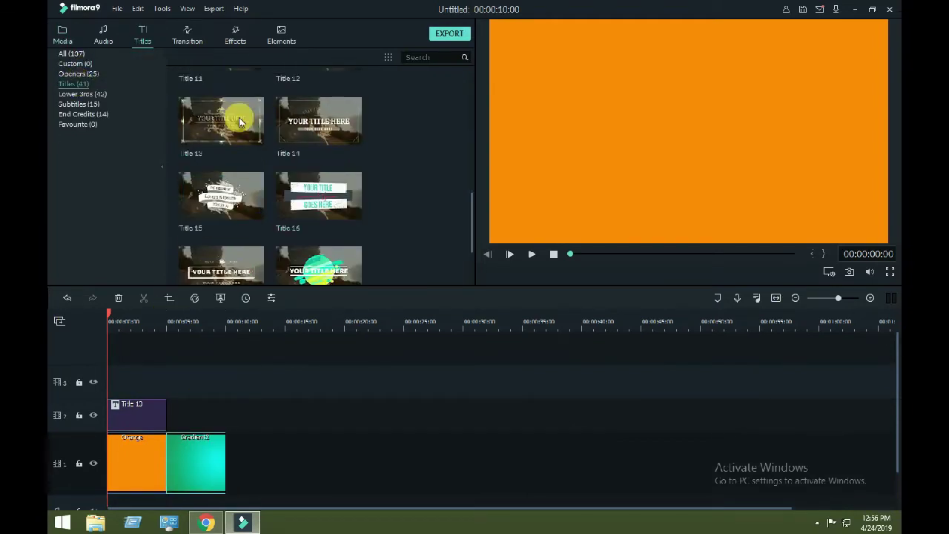
pyautogui.scroll(-2, 238, 117)
pyautogui.moveTo(249, 239); pyautogui.dragTo(168, 419)
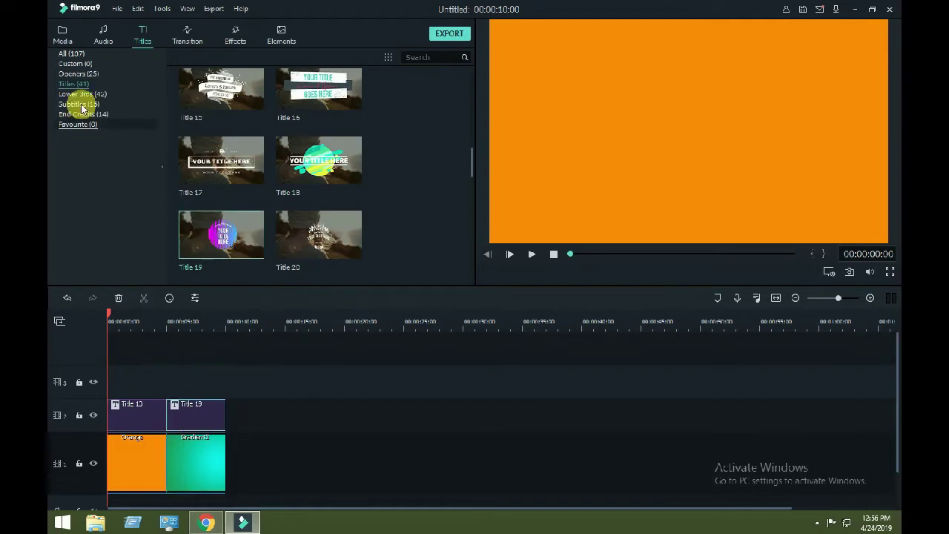
# - Place Lower Third 20 on video track 3 above the Title 19 clip
pyautogui.click(112, 95)
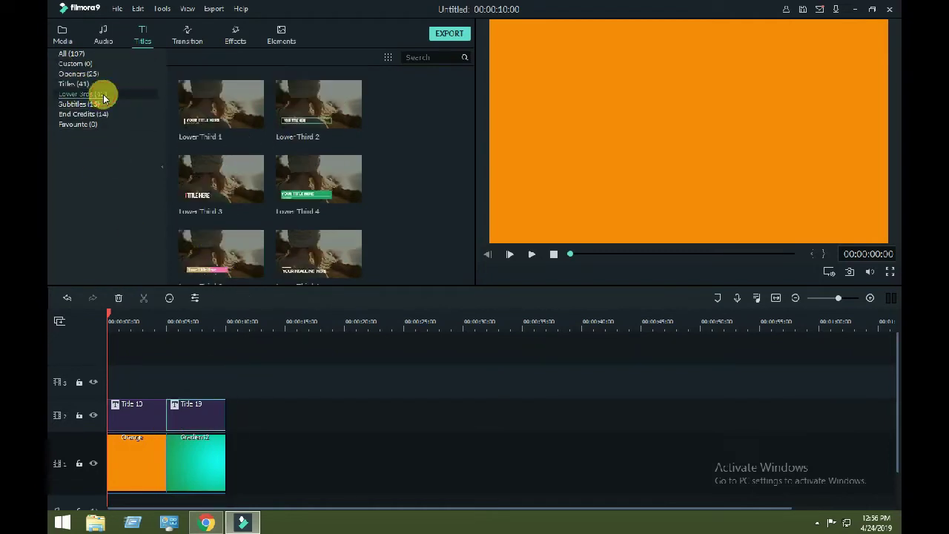
pyautogui.scroll(-5, 233, 190)
pyautogui.scroll(-3, 307, 220)
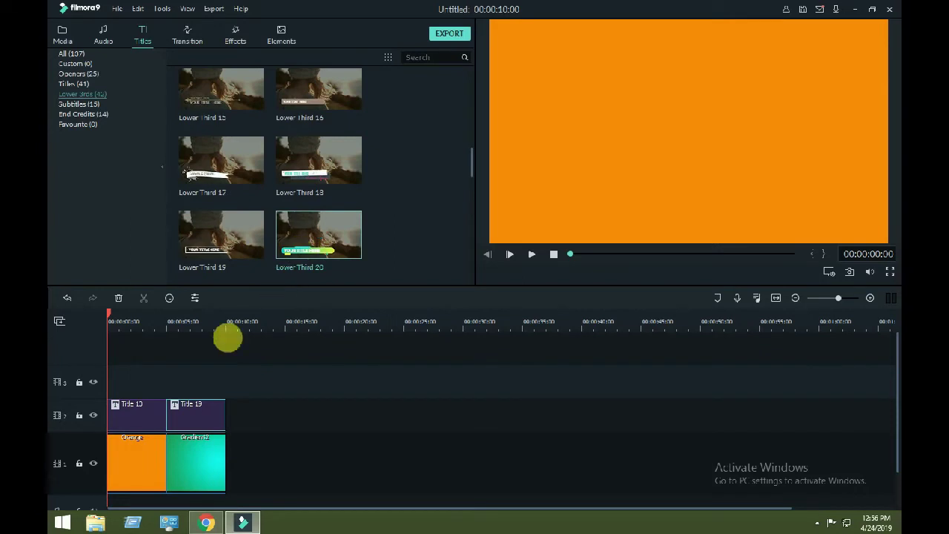
pyautogui.moveTo(228, 337); pyautogui.dragTo(197, 368)
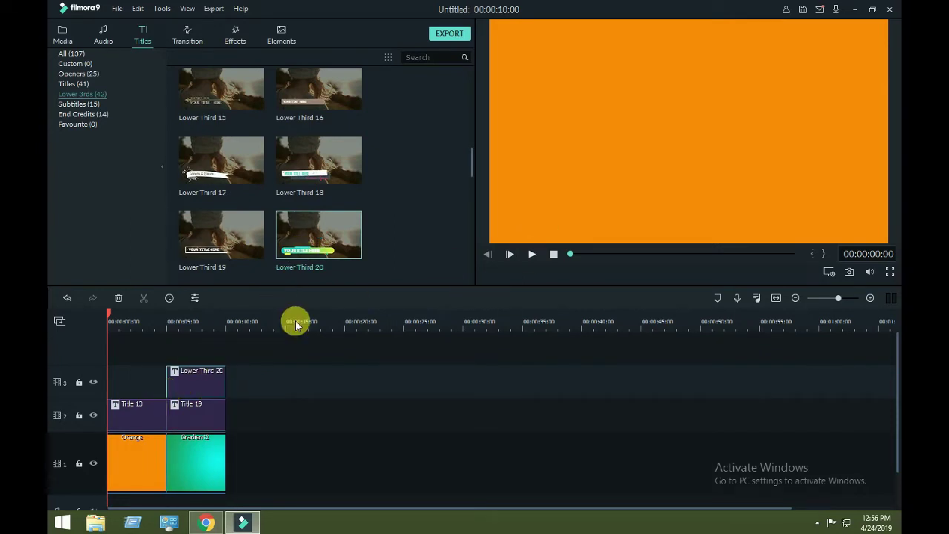
# - Play the timeline from the start to preview the Title 10 animation, and pause it
pyautogui.scroll(-2, 152, 330)
pyautogui.press('space')
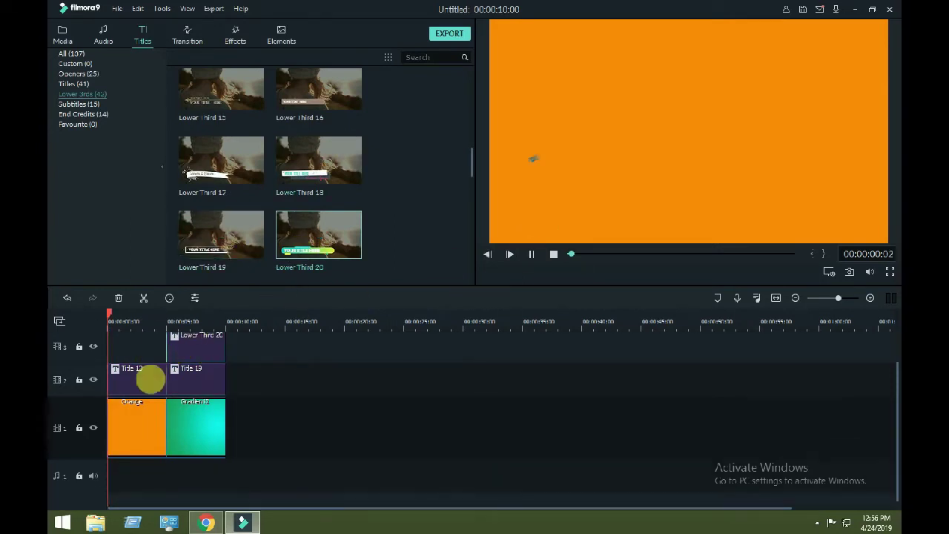
pyautogui.click(531, 254)
pyautogui.scroll(2, 222, 333)
# - Place the Gradient 1 sample color directly after the Gradient 2 clip on video track 1
pyautogui.click(67, 39)
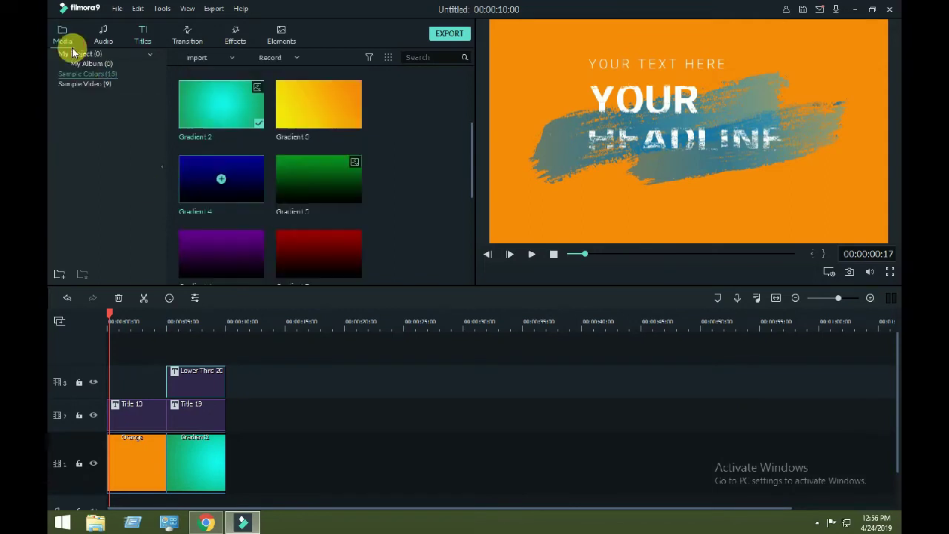
pyautogui.scroll(-1, 318, 126)
pyautogui.scroll(3, 318, 140)
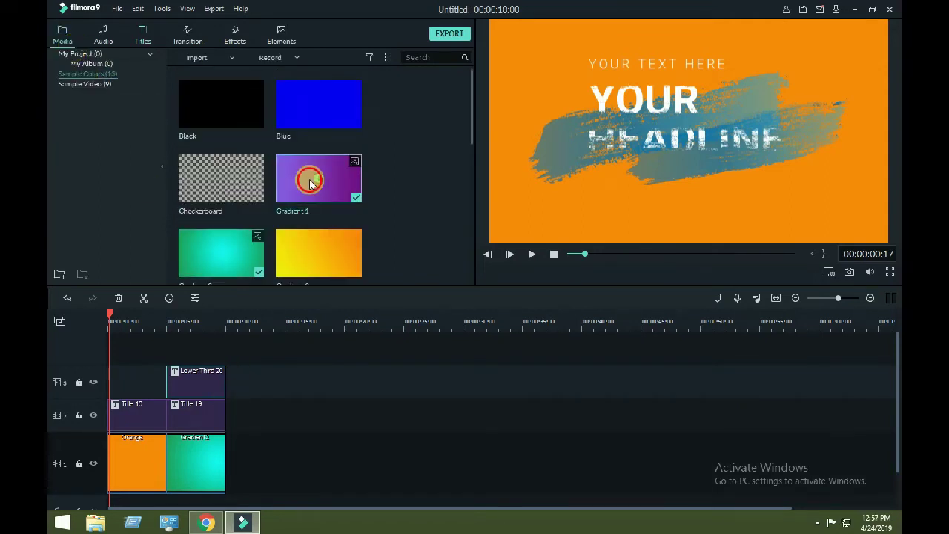
pyautogui.moveTo(309, 184); pyautogui.dragTo(232, 450)
# - Scrub the playhead from the opening title into the Title 19 section to preview it
pyautogui.click(191, 462)
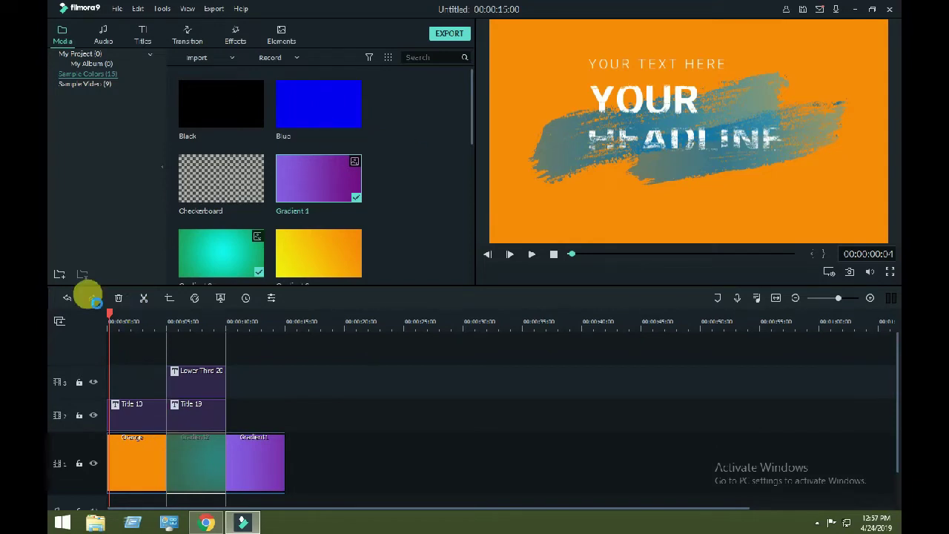
pyautogui.click(125, 322)
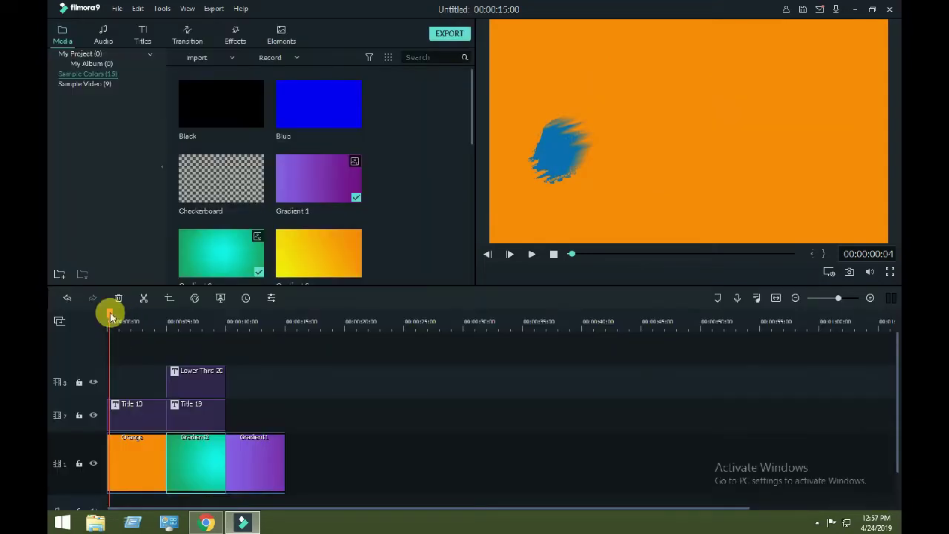
pyautogui.moveTo(110, 317); pyautogui.dragTo(174, 326)
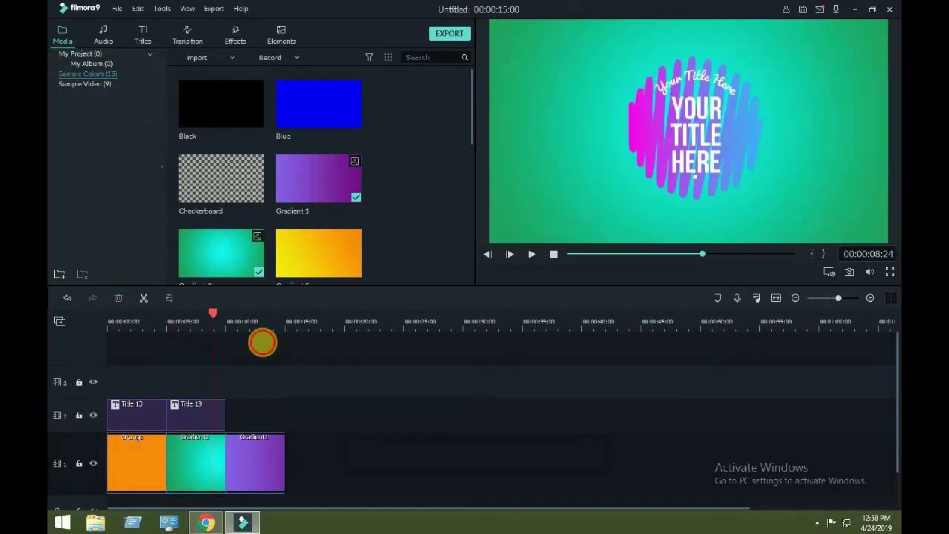
# - Place Lower Third 22 on video track 3 above the Title 19 clip
pyautogui.scroll(-2, 239, 341)
pyautogui.scroll(2, 240, 341)
pyautogui.click(137, 37)
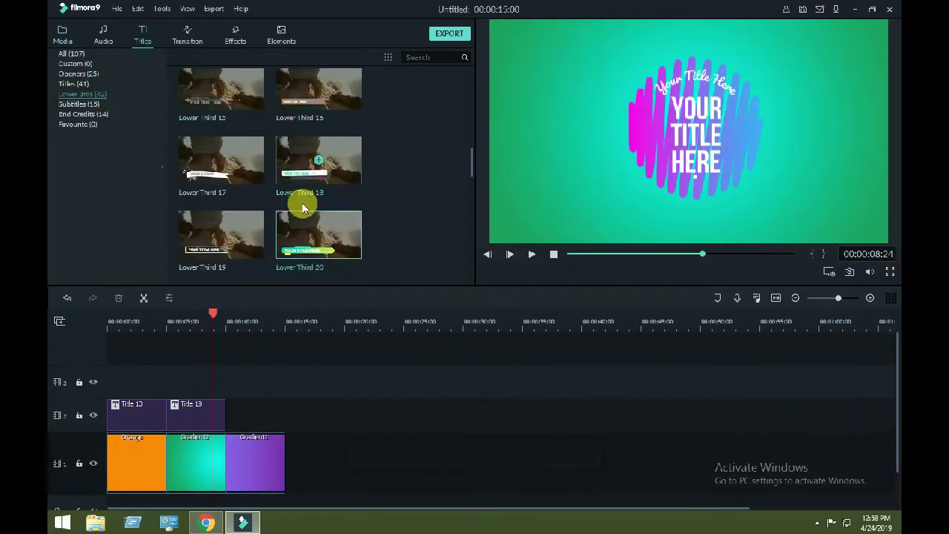
pyautogui.scroll(-5, 303, 203)
pyautogui.scroll(5, 274, 112)
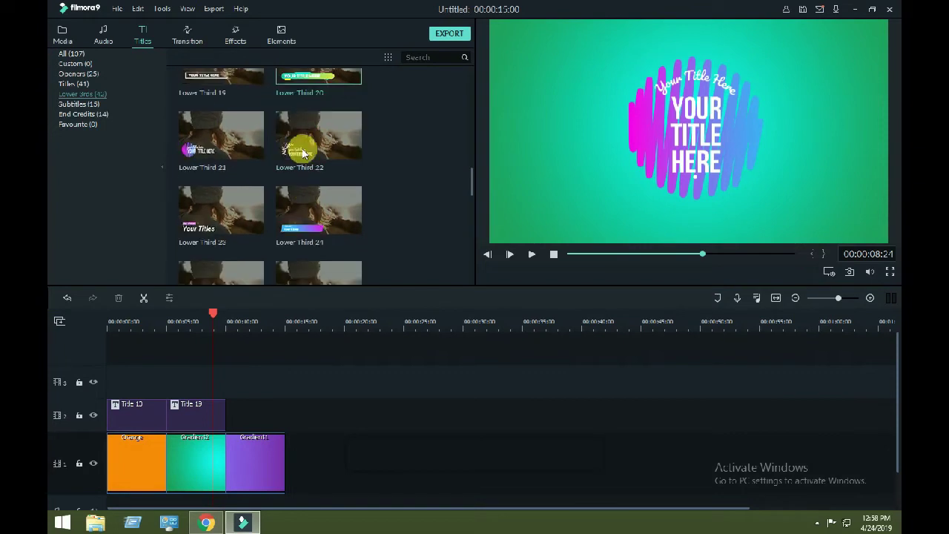
pyautogui.moveTo(315, 132); pyautogui.dragTo(167, 390)
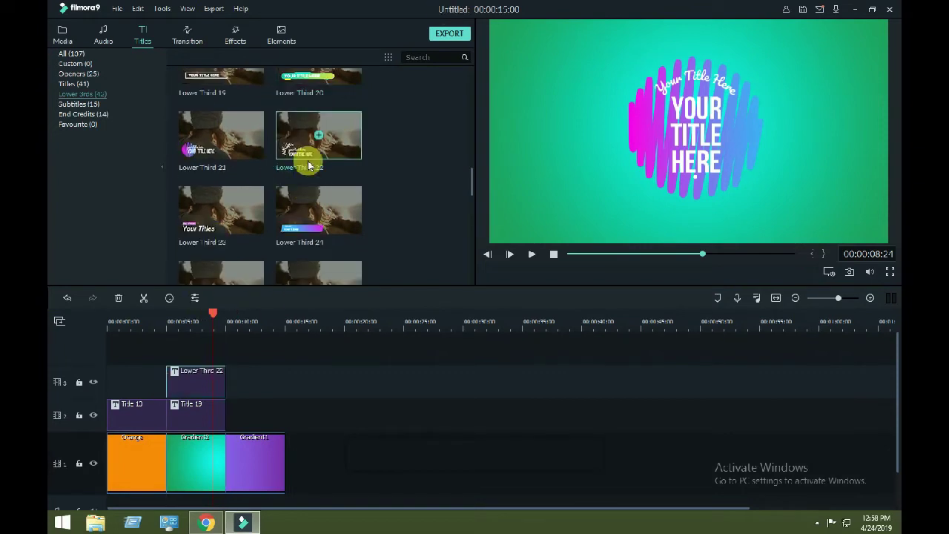
# - Place Element Emoji 6 on video track 2 above the Gradient 1 clip and Lower Third 21 above it on track 3
pyautogui.click(280, 33)
pyautogui.moveTo(326, 223); pyautogui.dragTo(224, 415)
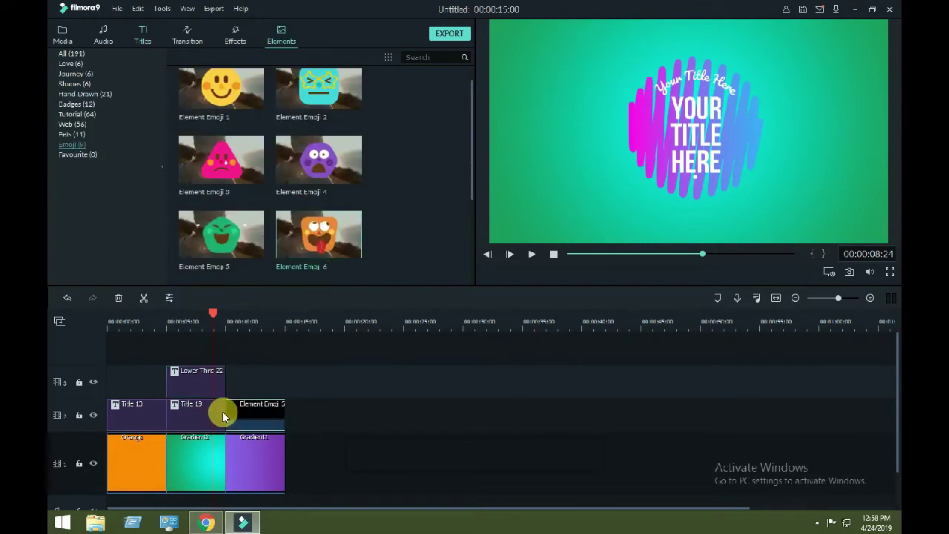
pyautogui.click(148, 36)
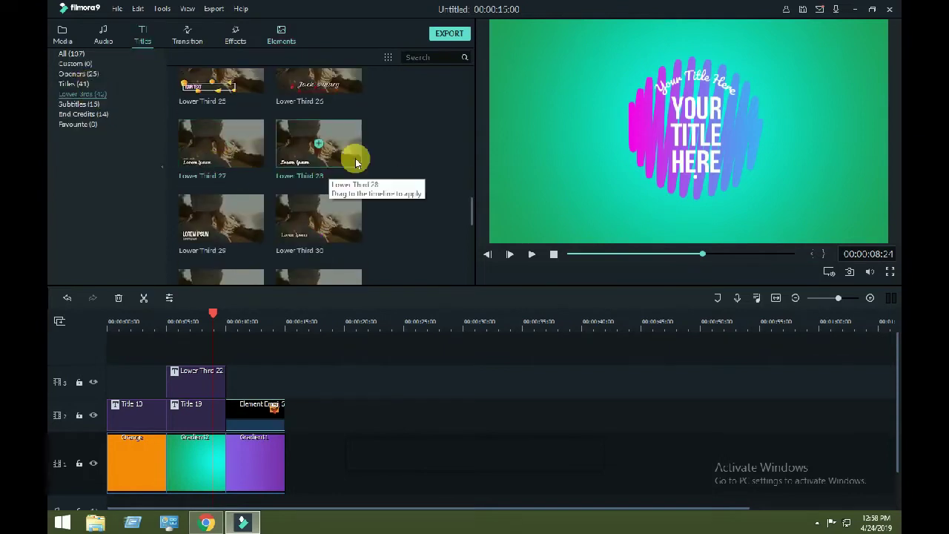
pyautogui.scroll(3, 356, 154)
pyautogui.moveTo(255, 144); pyautogui.dragTo(234, 378)
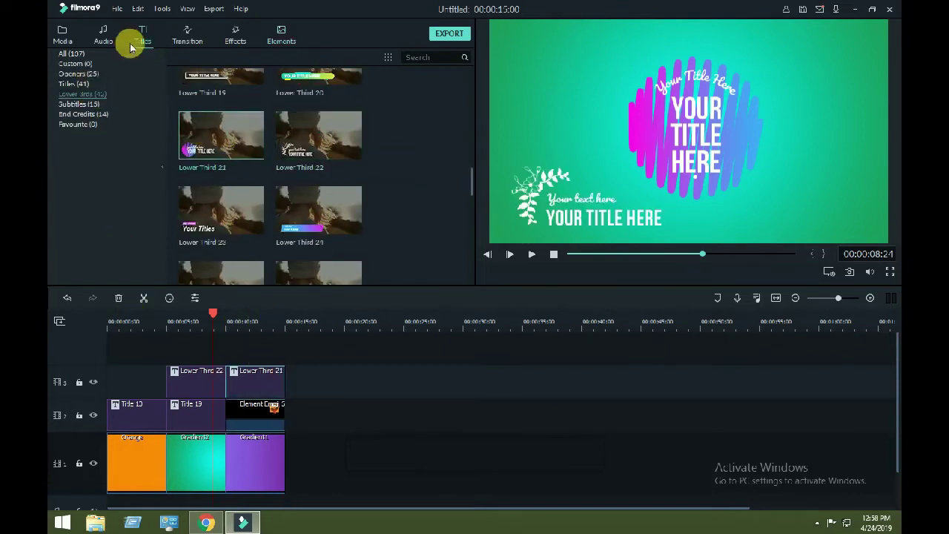
# - Place Opener 7 on video track 2 directly after the emoji element
pyautogui.click(70, 84)
pyautogui.click(77, 73)
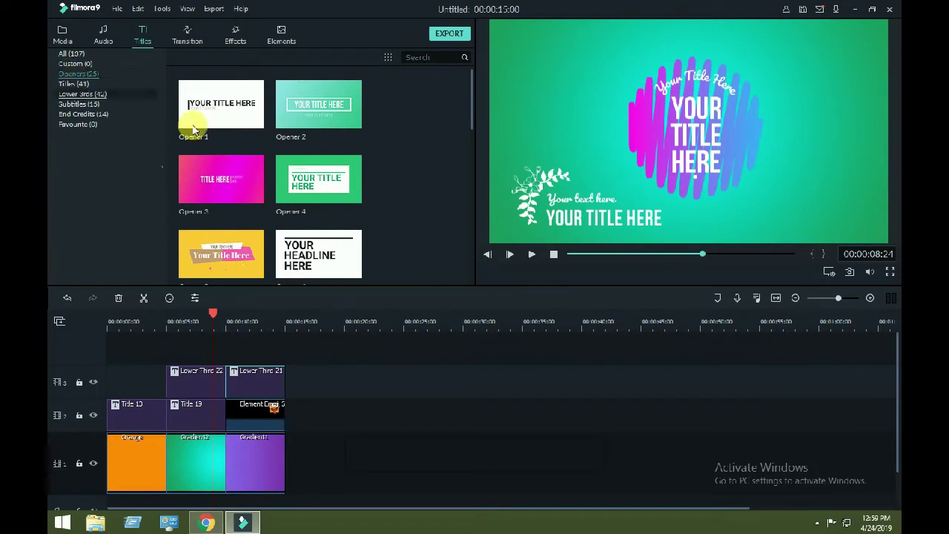
pyautogui.scroll(-3, 192, 122)
pyautogui.moveTo(222, 113); pyautogui.dragTo(289, 416)
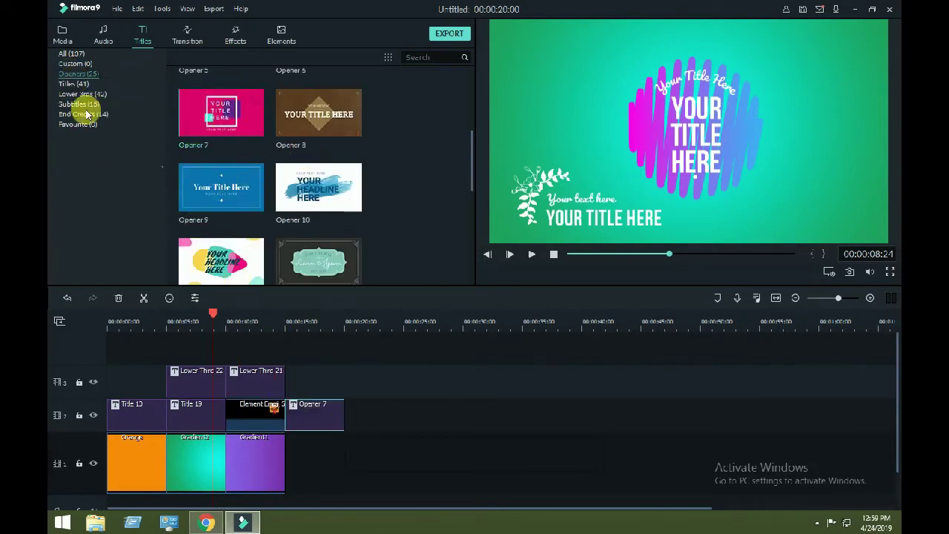
# - Place Lower Third 20 on video track 3 above the Opener 7 clip
pyautogui.click(74, 84)
pyautogui.click(78, 94)
pyautogui.scroll(-3, 291, 222)
pyautogui.scroll(-5, 291, 223)
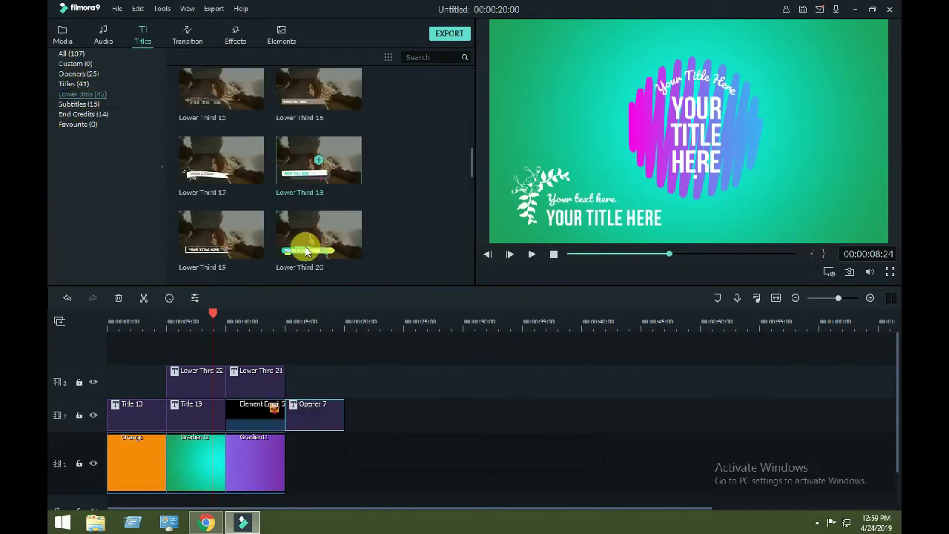
pyautogui.moveTo(349, 247); pyautogui.dragTo(303, 378)
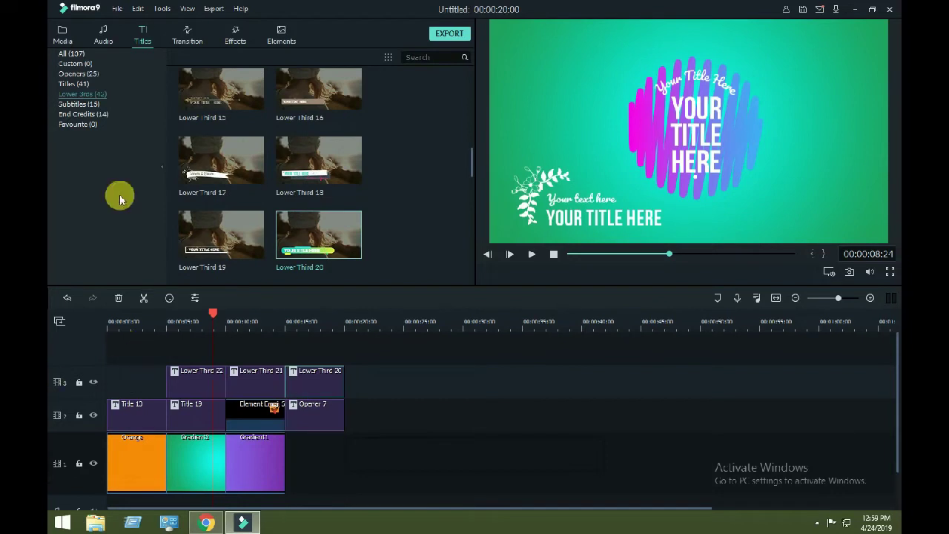
# - Add Always Dreaming - Within Reach at the start of audio track 1 and trim its end to about 26 seconds
pyautogui.click(103, 35)
pyautogui.moveTo(319, 178); pyautogui.dragTo(134, 467)
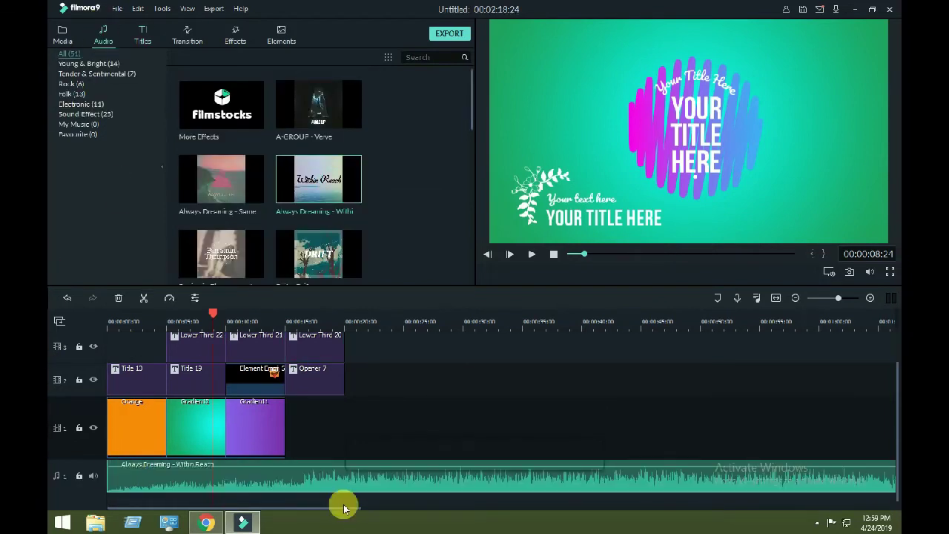
pyautogui.moveTo(346, 508)
pyautogui.mouseDown()
pyautogui.moveTo(620, 513)
pyautogui.moveTo(689, 475)
pyautogui.moveTo(730, 480)
pyautogui.moveTo(110, 478)
pyautogui.moveTo(118, 489)
pyautogui.moveTo(128, 480)
pyautogui.mouseUp()
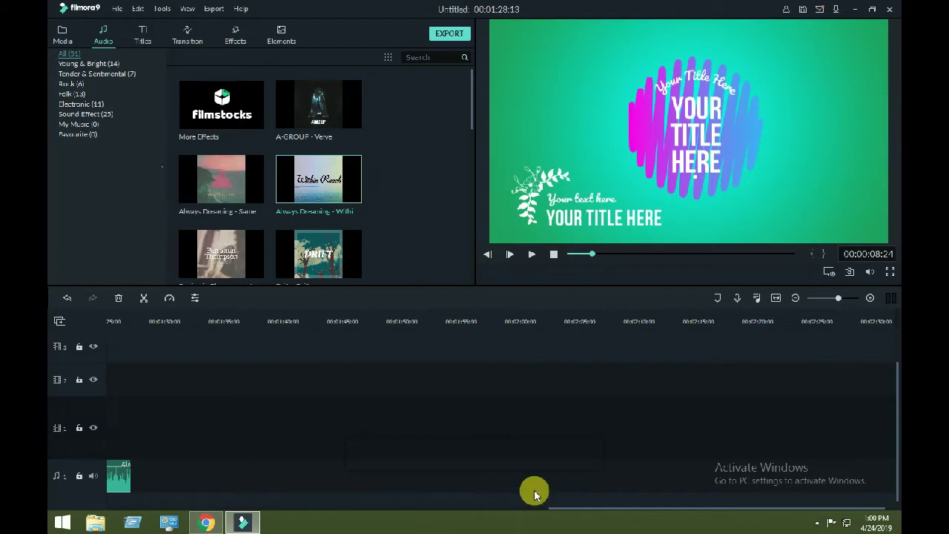
pyautogui.moveTo(848, 509); pyautogui.dragTo(687, 419)
pyautogui.moveTo(510, 481); pyautogui.dragTo(145, 483)
pyautogui.hscroll(-5, 521, 437)
pyautogui.scroll(-1, 518, 443)
pyautogui.moveTo(515, 474); pyautogui.dragTo(138, 470)
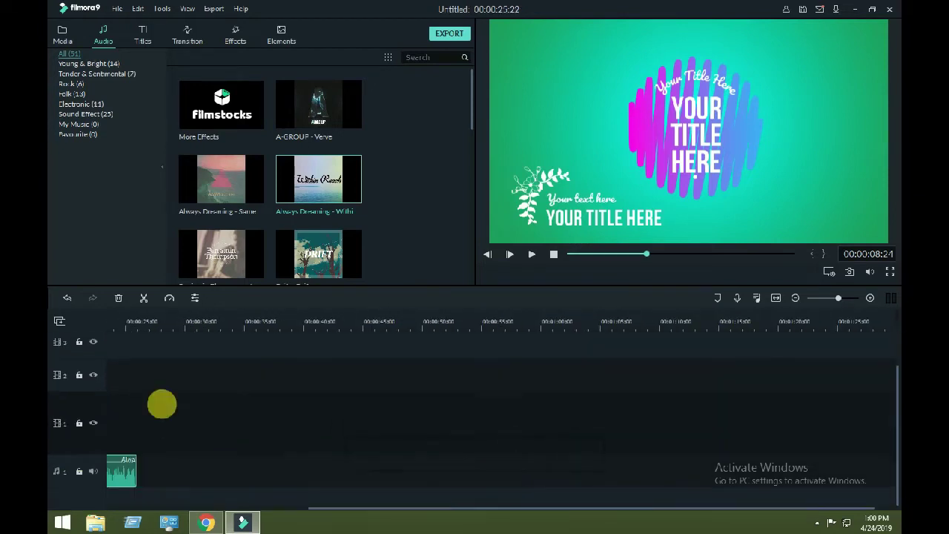
pyautogui.hscroll(-4, 438, 398)
pyautogui.hscroll(-1, 439, 398)
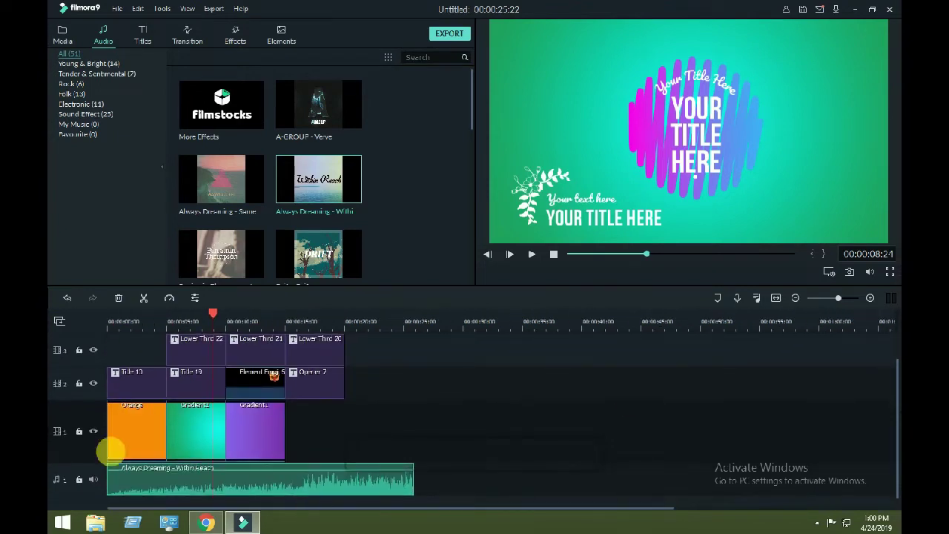
# - Split the music clip at 00:00:13:18 and delete its first part
pyautogui.moveTo(213, 314); pyautogui.dragTo(249, 319)
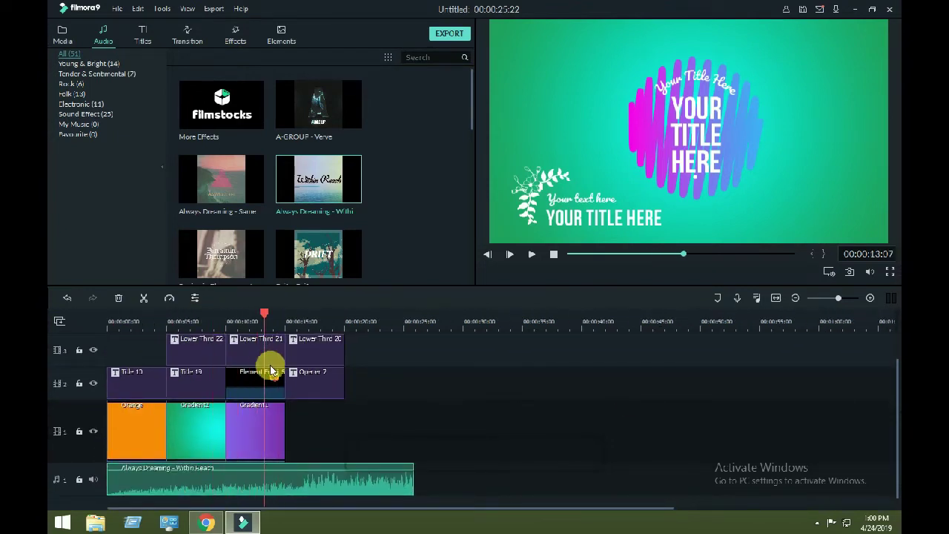
pyautogui.click(143, 297)
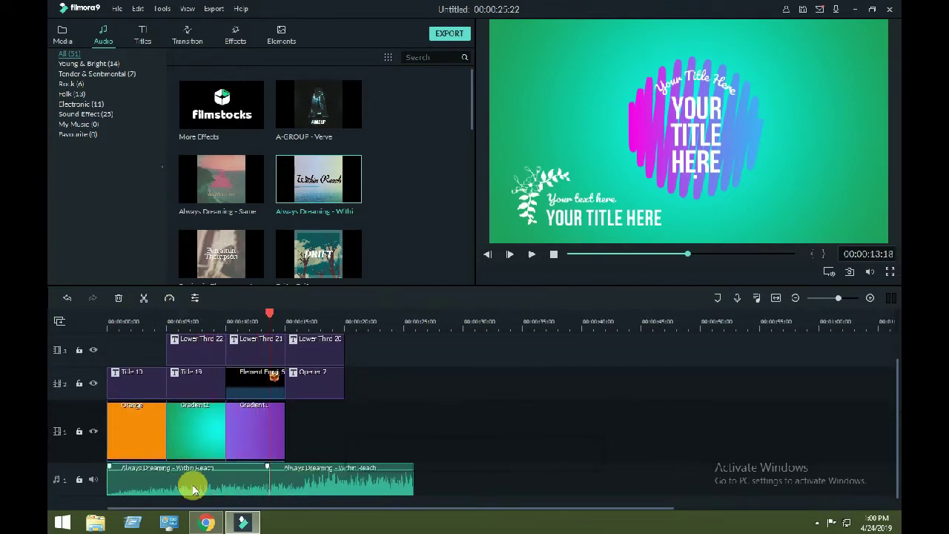
pyautogui.click(118, 298)
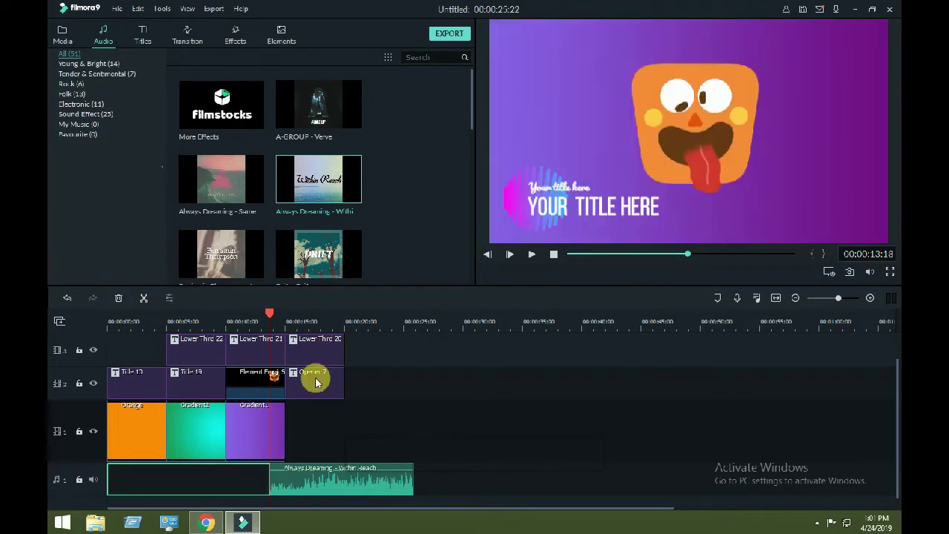
# - Move the remaining music clip to the timeline start and extend its end to 20 seconds, matching the Opener 7 clip
pyautogui.moveTo(286, 487); pyautogui.dragTo(156, 496)
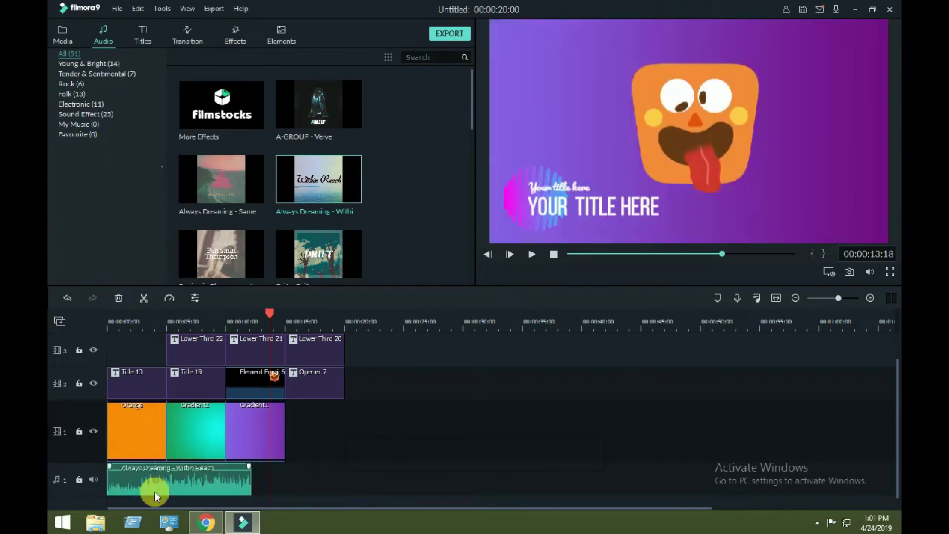
pyautogui.moveTo(250, 477); pyautogui.dragTo(344, 483)
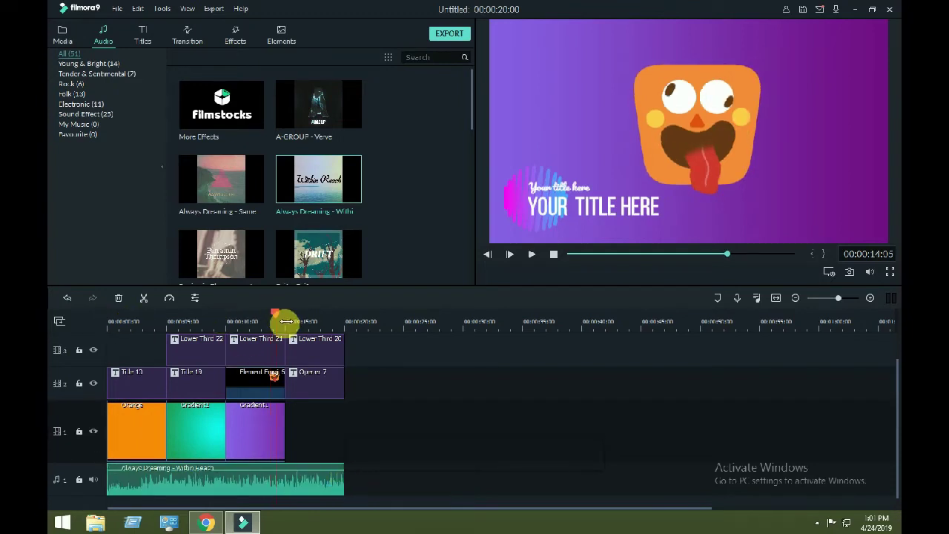
# - Return the playhead to the timeline start and apply the Col Merge transition to both ends of the Title 10 clip
pyautogui.click(113, 326)
pyautogui.scroll(1, 295, 363)
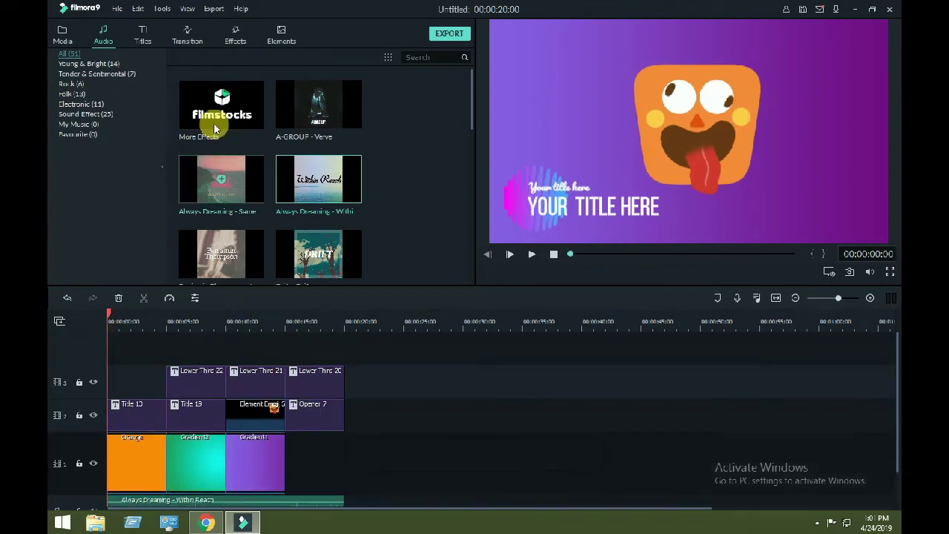
pyautogui.click(186, 33)
pyautogui.moveTo(320, 107); pyautogui.dragTo(152, 413)
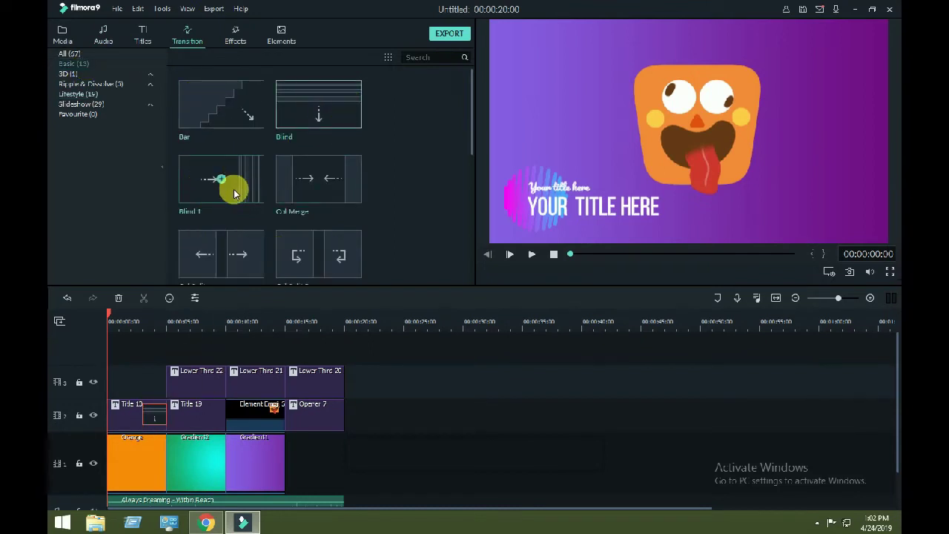
pyautogui.moveTo(233, 191); pyautogui.dragTo(113, 415)
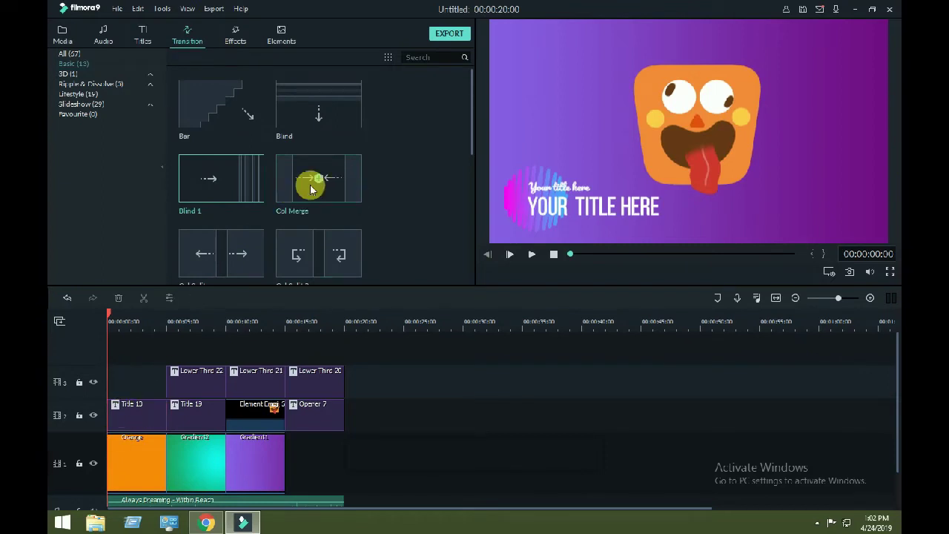
pyautogui.moveTo(312, 186); pyautogui.dragTo(144, 409)
pyautogui.moveTo(154, 337); pyautogui.dragTo(154, 340)
# - Add the Blind transition to the ends of the orange, green gradient and purple gradient clips on video track 1
pyautogui.moveTo(317, 110); pyautogui.dragTo(144, 457)
pyautogui.moveTo(290, 254); pyautogui.dragTo(212, 456)
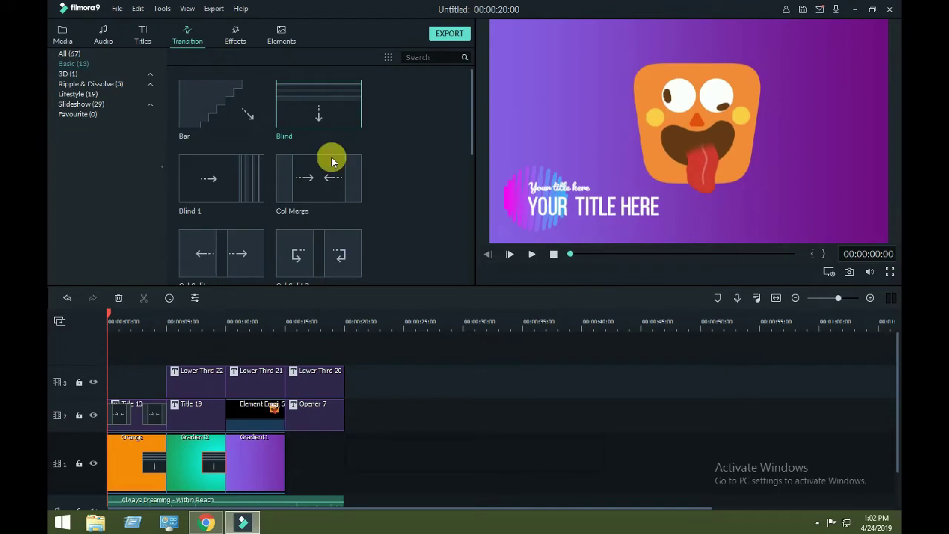
pyautogui.moveTo(332, 161); pyautogui.dragTo(265, 452)
# - Add a transition from the Lifestyle category to the end of the Title 19 clip
pyautogui.click(75, 84)
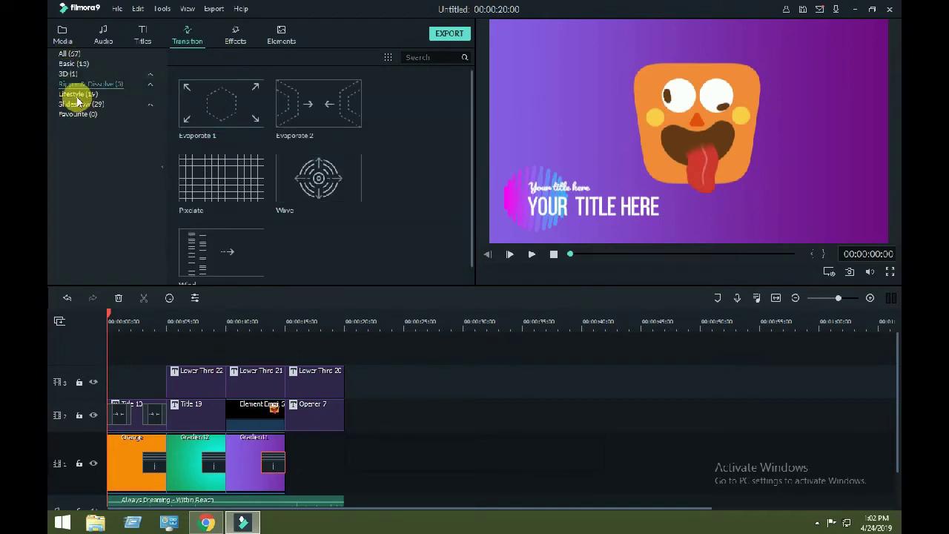
pyautogui.click(77, 94)
pyautogui.moveTo(244, 191); pyautogui.dragTo(211, 416)
# - Add a different transition to the end of each of the emoji element, Lower Third 21 and Lower Third 22 clips
pyautogui.click(69, 53)
pyautogui.scroll(-6, 287, 191)
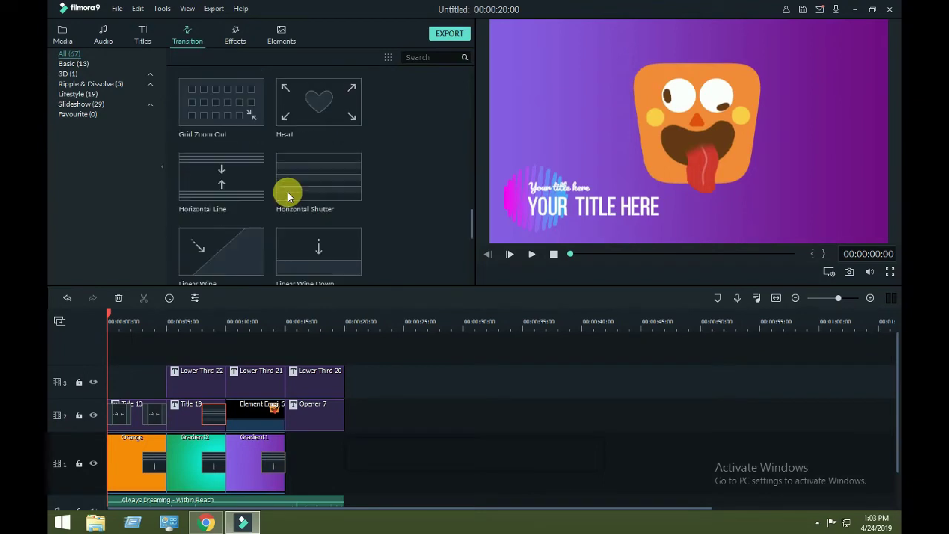
pyautogui.scroll(-3, 287, 191)
pyautogui.moveTo(287, 191); pyautogui.dragTo(272, 418)
pyautogui.moveTo(250, 112); pyautogui.dragTo(271, 381)
pyautogui.scroll(3, 282, 95)
pyautogui.moveTo(249, 181); pyautogui.dragTo(212, 379)
# - Add Slideshow transitions to the last clips, using Linear Wipe at the end of Opener 7 and another on Lower Third 20
pyautogui.click(80, 104)
pyautogui.moveTo(344, 200); pyautogui.dragTo(324, 415)
pyautogui.scroll(-3, 323, 222)
pyautogui.scroll(-1, 179, 379)
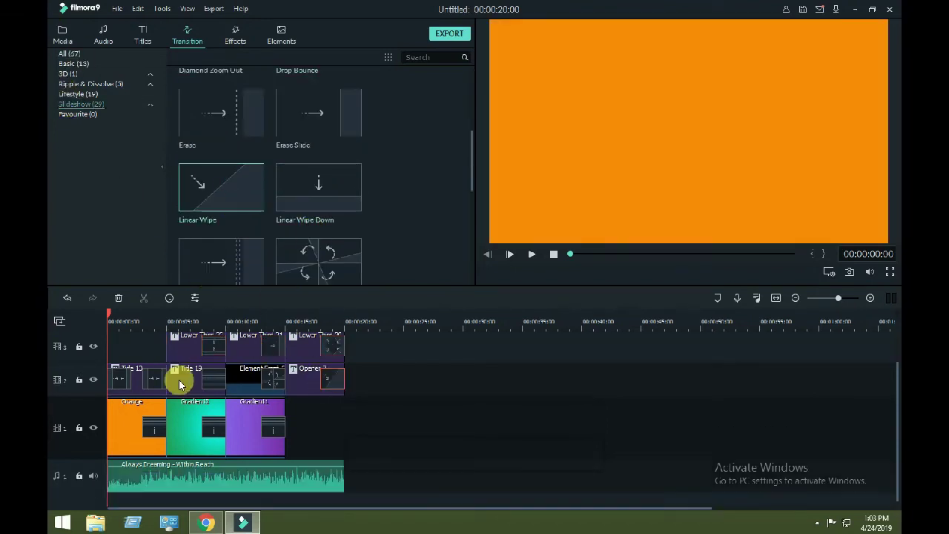
# - Open the Title 10 clip for advanced text editing and change its small top line to "hi welcome"
pyautogui.rightClick(132, 374)
pyautogui.click(159, 514)
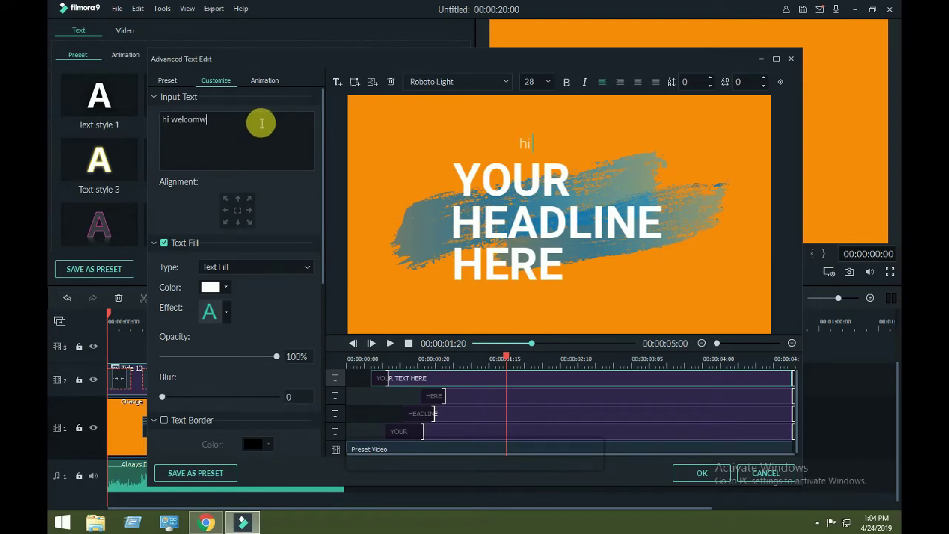
pyautogui.press('BackSpace')
pyautogui.write('e')
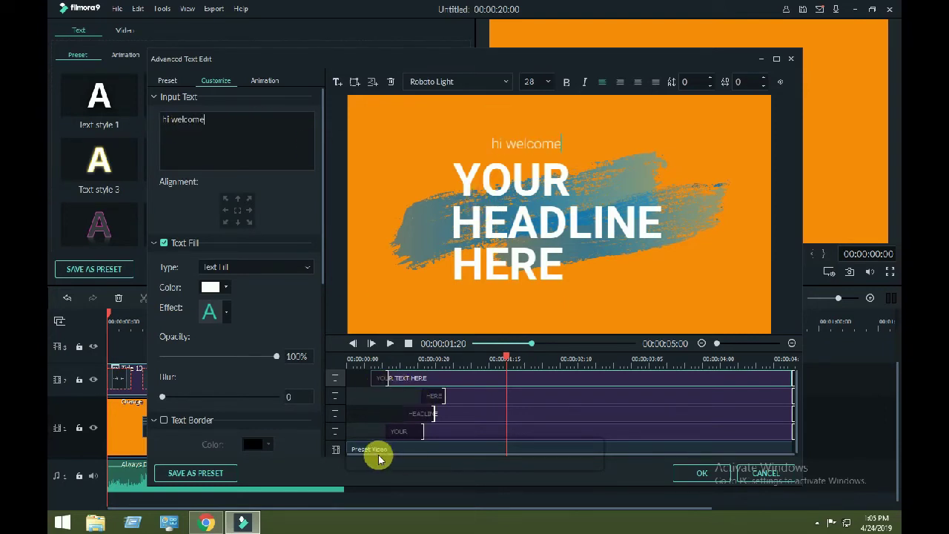
# - Replace the title's "YOUR" line with "how"
pyautogui.click(401, 432)
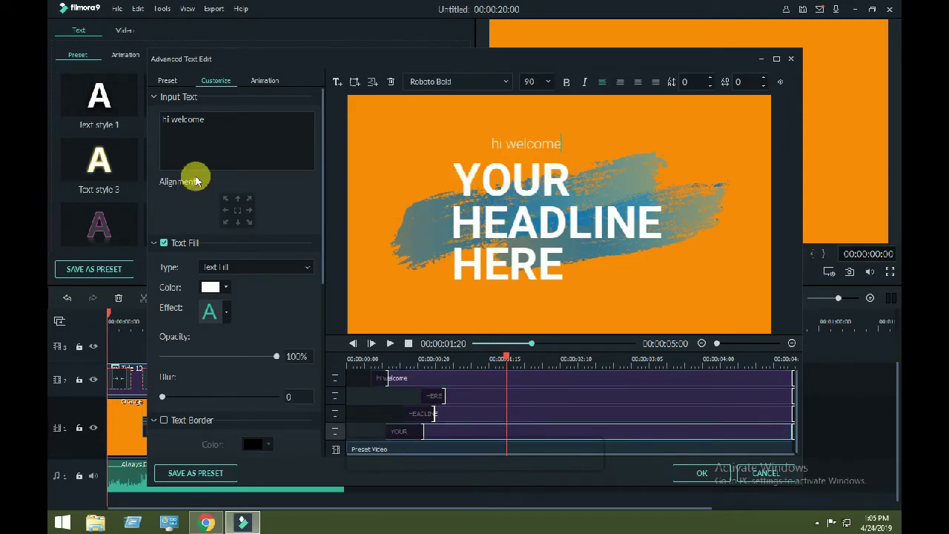
pyautogui.click(493, 178)
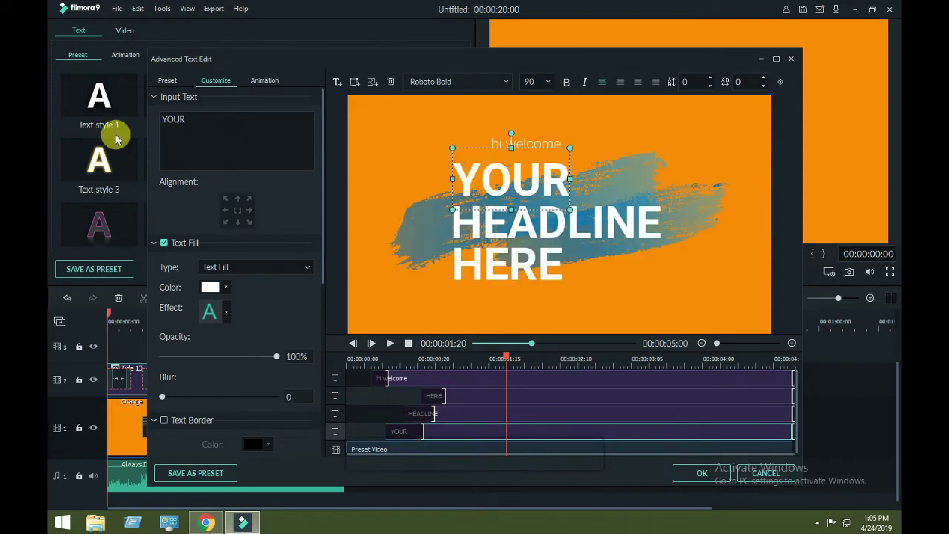
pyautogui.click(197, 124)
pyautogui.press('BackSpace')
pyautogui.write('how')
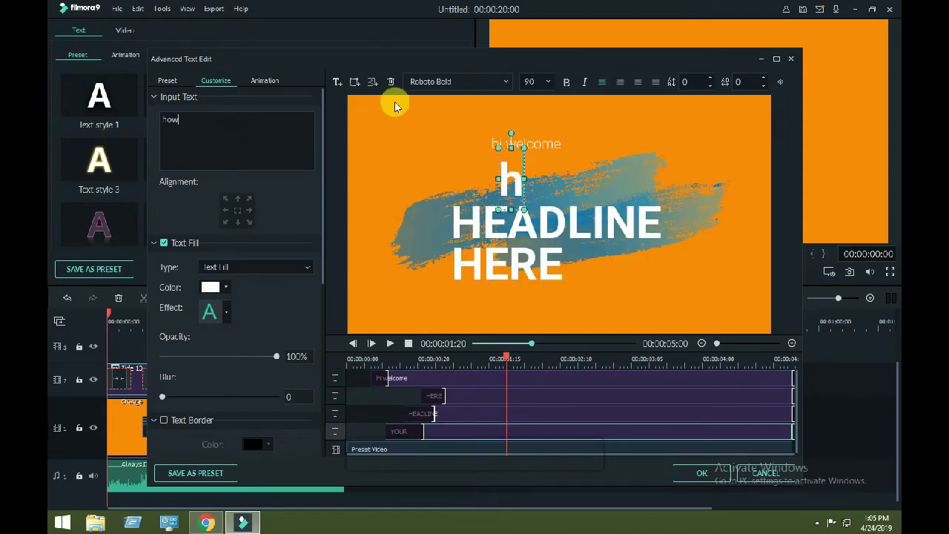
# - Overwrite the beginning of the "HEADLINE" line with "to edit" and replace the "HERE" line with "video"
pyautogui.click(433, 414)
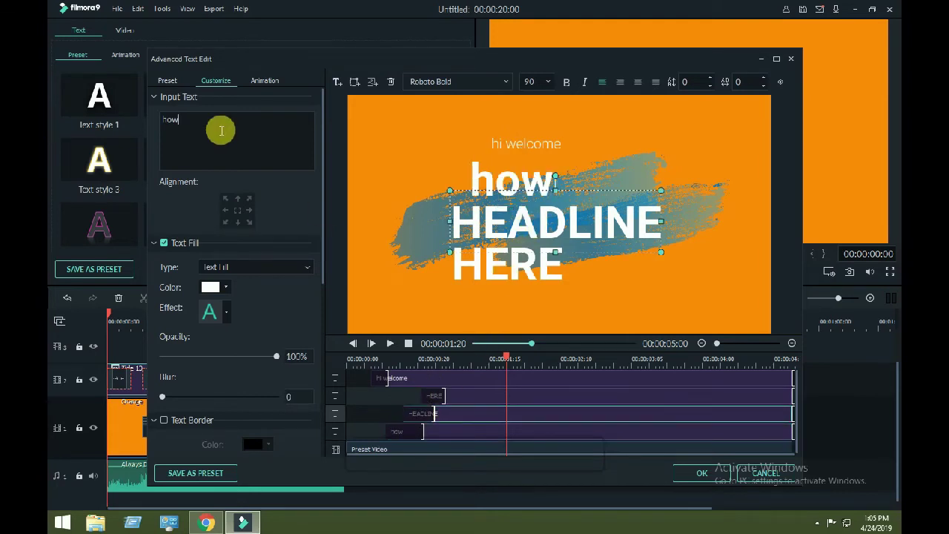
pyautogui.write('edit')
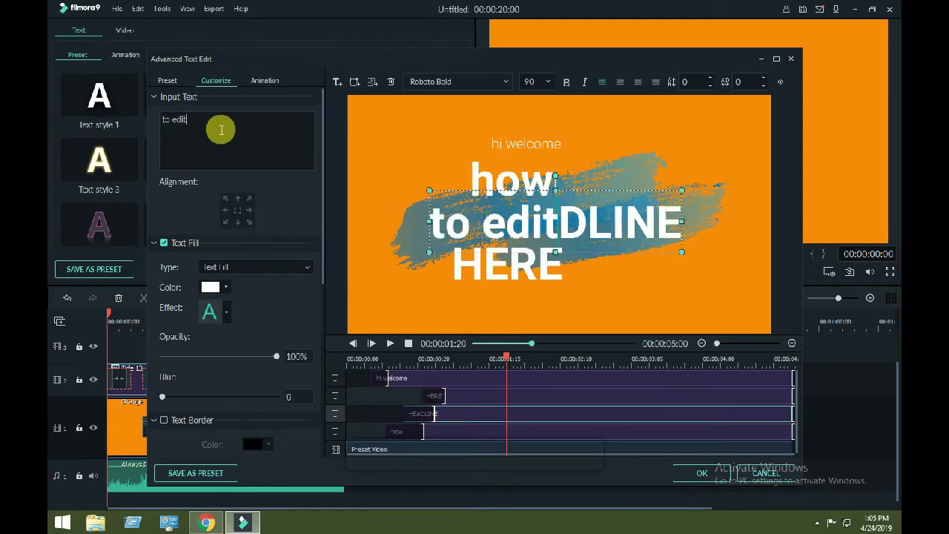
pyautogui.click(432, 400)
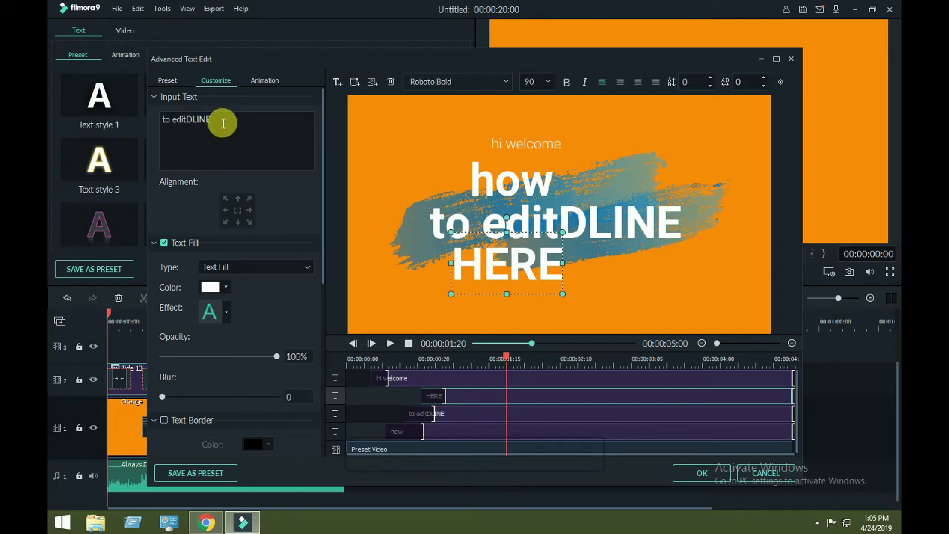
pyautogui.hotkey('ctrl', 'a')
pyautogui.write('video')
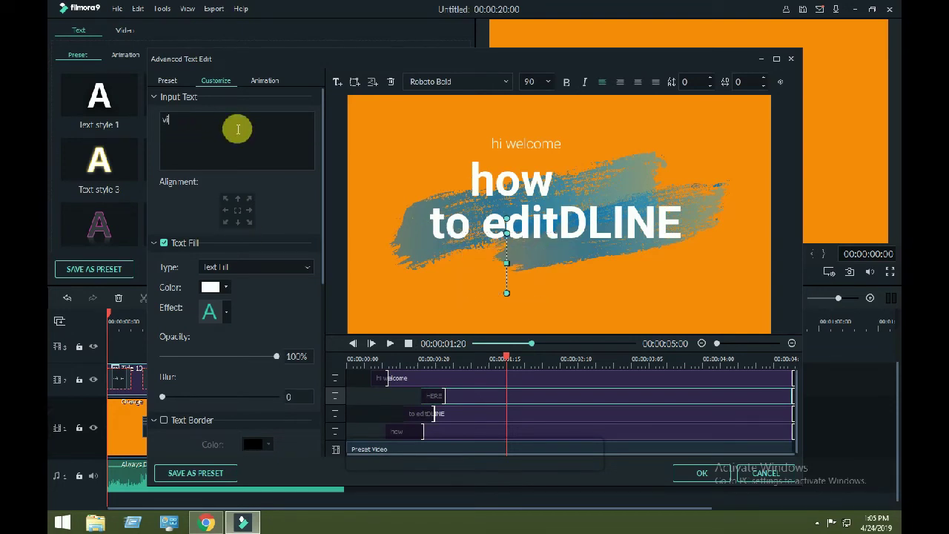
# - Set the fill color of the "video" line to a custom blue
pyautogui.click(226, 287)
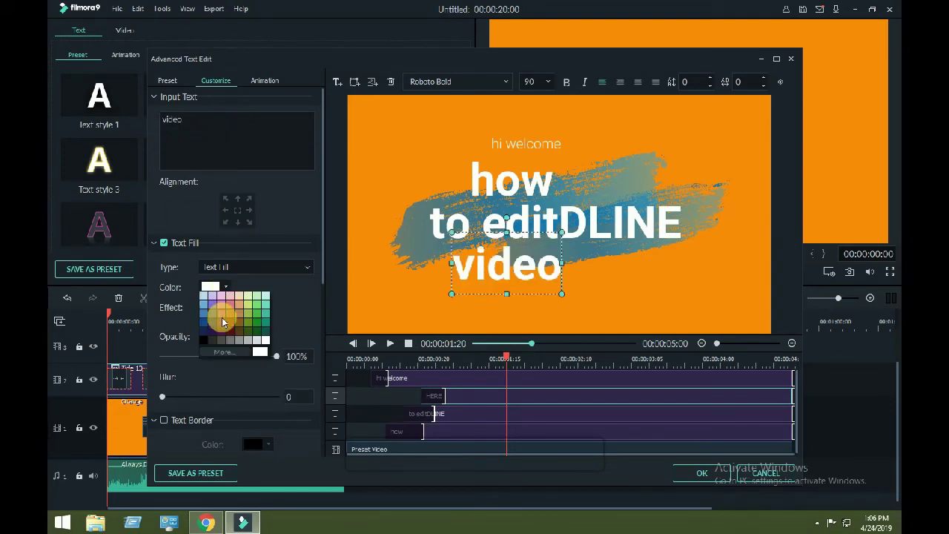
pyautogui.click(221, 314)
pyautogui.click(211, 287)
pyautogui.click(232, 361)
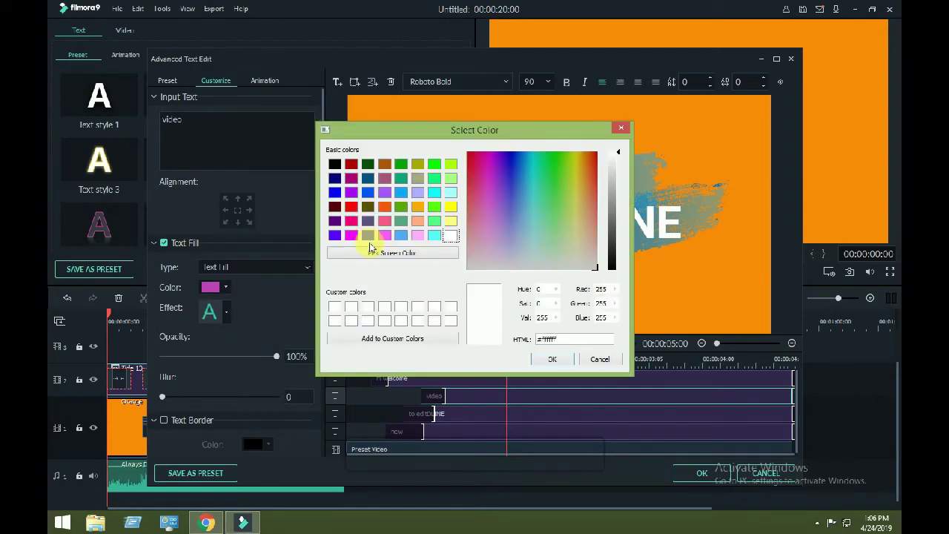
pyautogui.moveTo(455, 128); pyautogui.dragTo(209, 143)
pyautogui.click(329, 234)
pyautogui.click(267, 172)
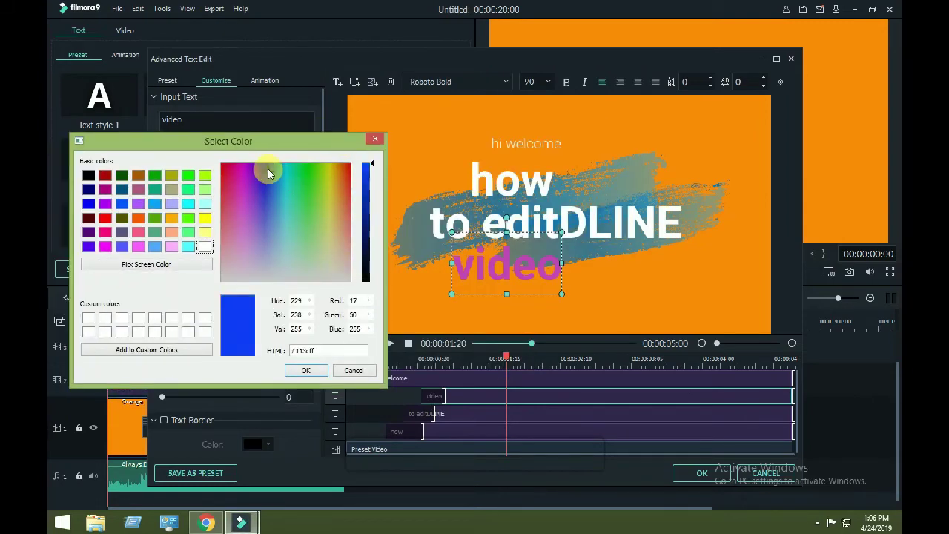
pyautogui.click(306, 370)
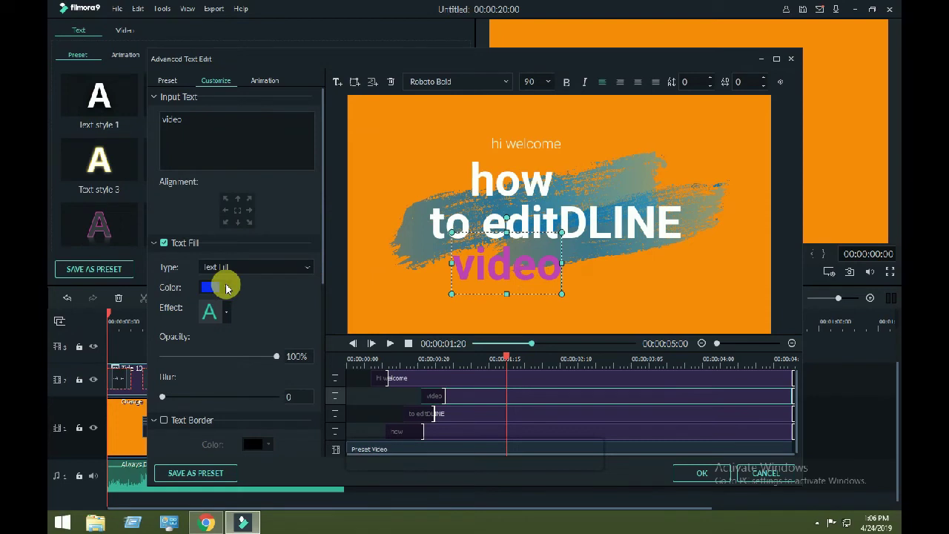
# - Set the fill color of the "to editDLINE" line to a custom red
pyautogui.click(427, 421)
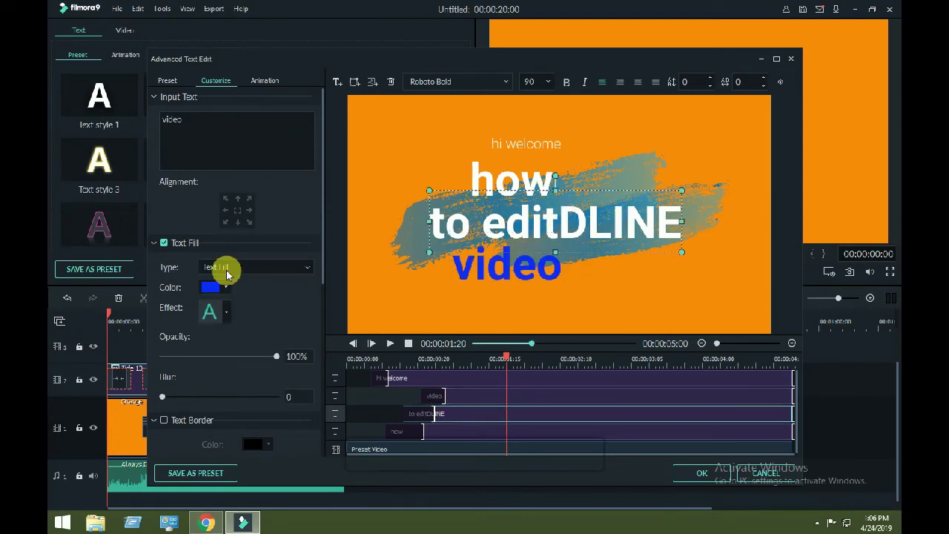
pyautogui.click(224, 290)
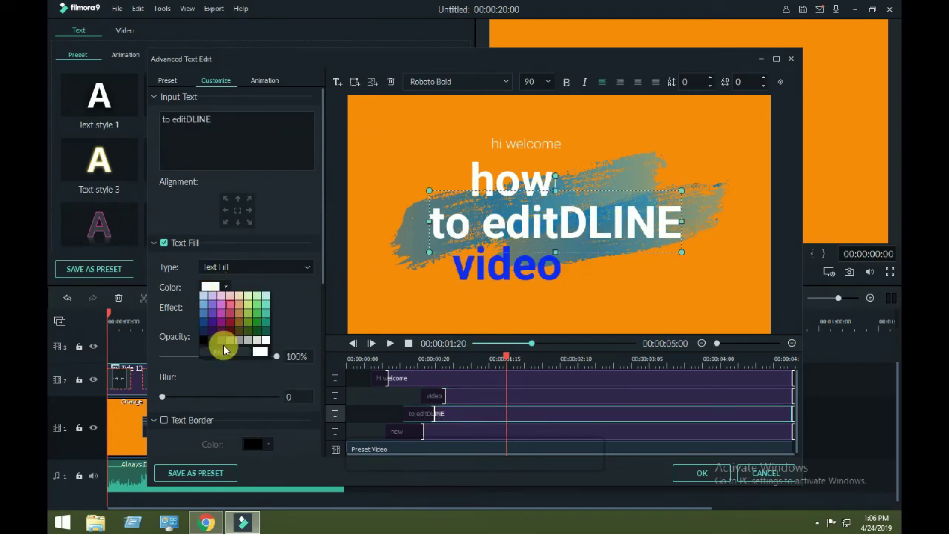
pyautogui.click(221, 353)
pyautogui.click(598, 154)
pyautogui.moveTo(612, 130); pyautogui.dragTo(365, 190)
pyautogui.click(300, 384)
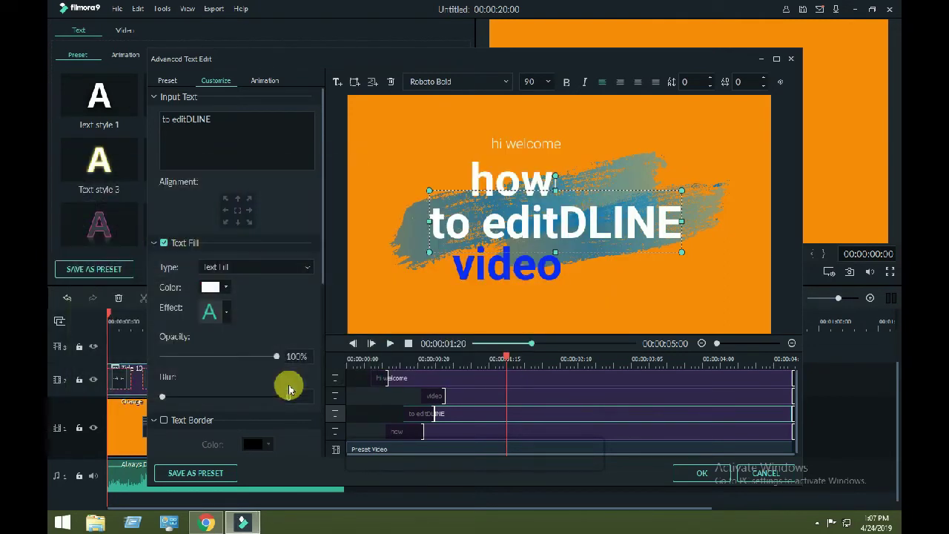
# - Set the fill color of the "how" line to a custom bright green
pyautogui.click(424, 381)
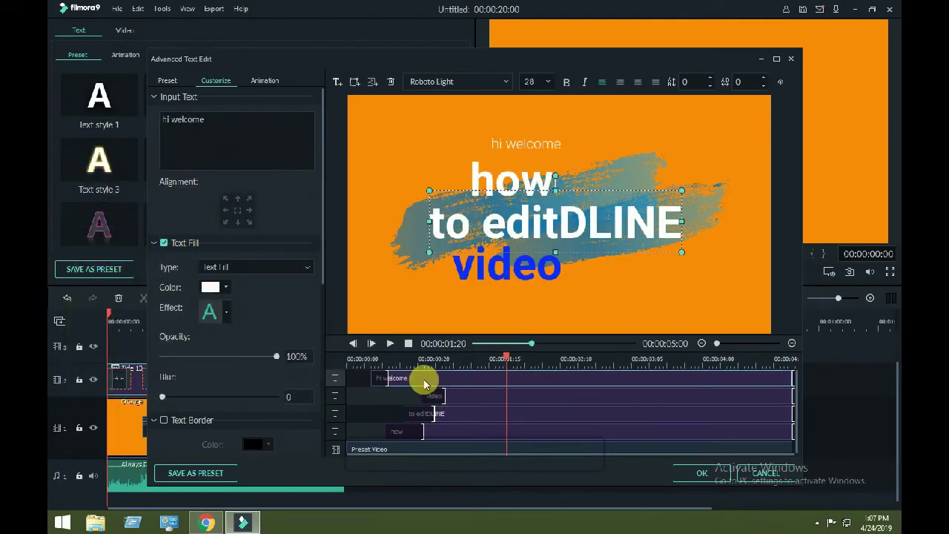
pyautogui.click(406, 431)
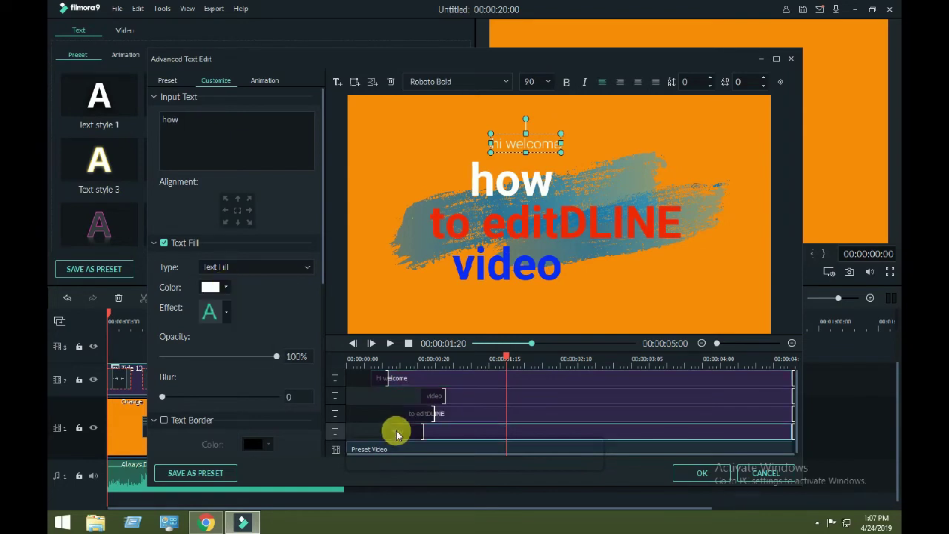
pyautogui.click(224, 290)
pyautogui.click(226, 354)
pyautogui.moveTo(599, 183); pyautogui.dragTo(546, 159)
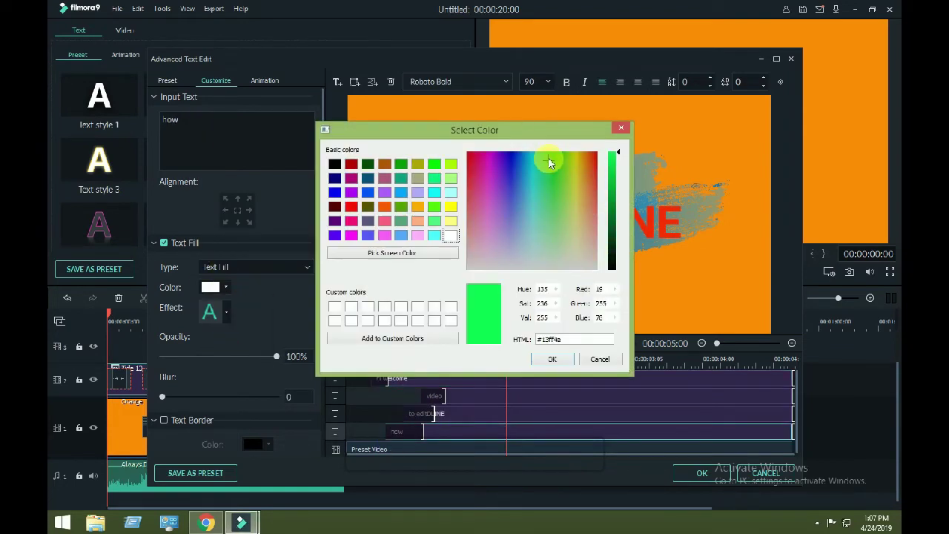
pyautogui.click(552, 359)
# - Set the fill color of the "hi welcome" line to yellow, #ffff00
pyautogui.click(402, 380)
pyautogui.click(234, 293)
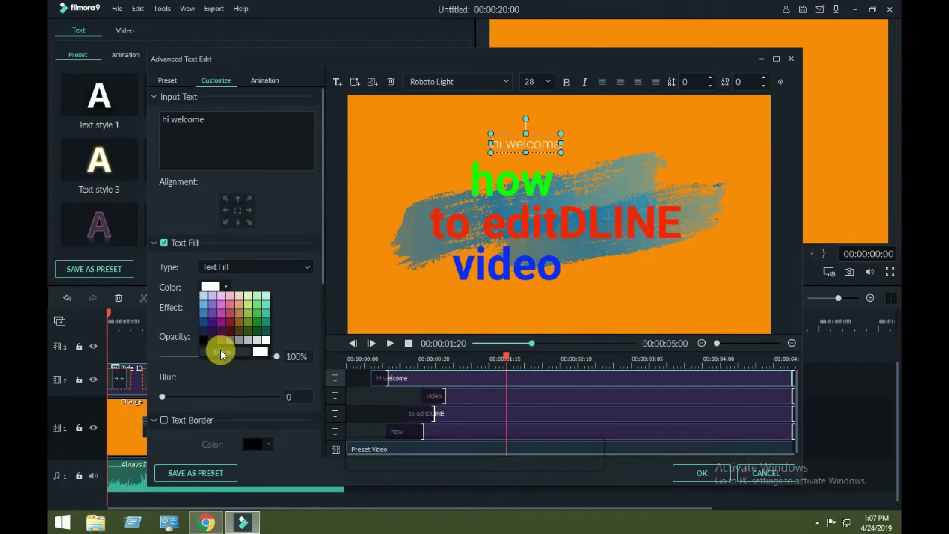
pyautogui.click(255, 352)
pyautogui.click(577, 161)
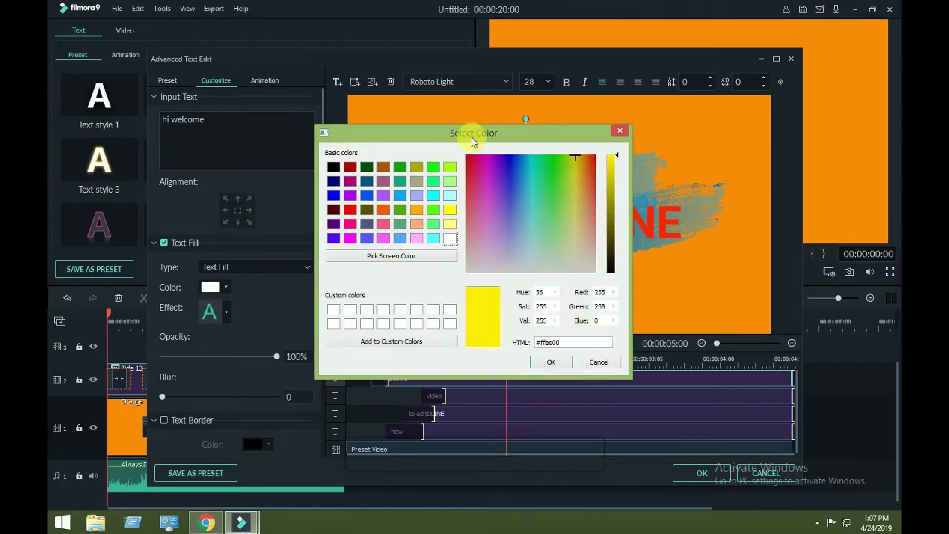
pyautogui.moveTo(475, 130); pyautogui.dragTo(230, 148)
pyautogui.moveTo(334, 173); pyautogui.dragTo(332, 155)
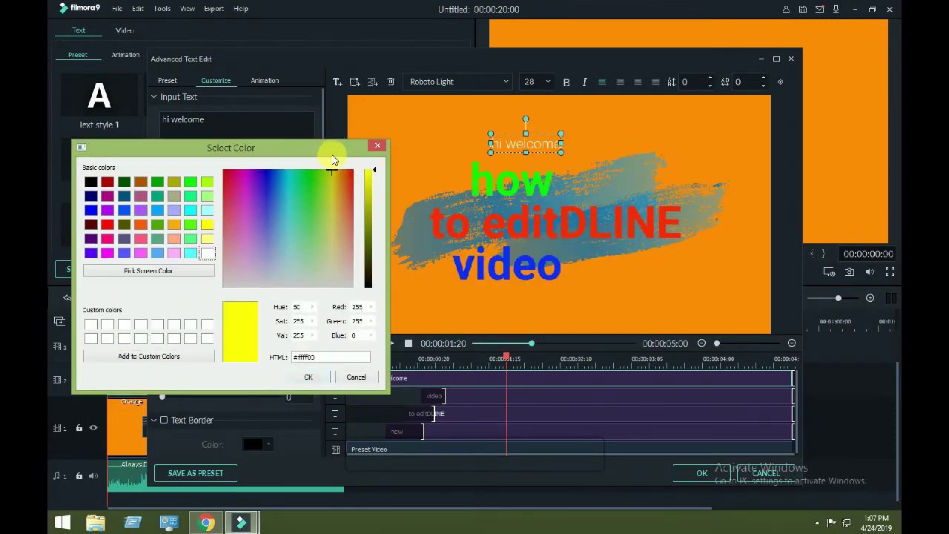
pyautogui.click(308, 377)
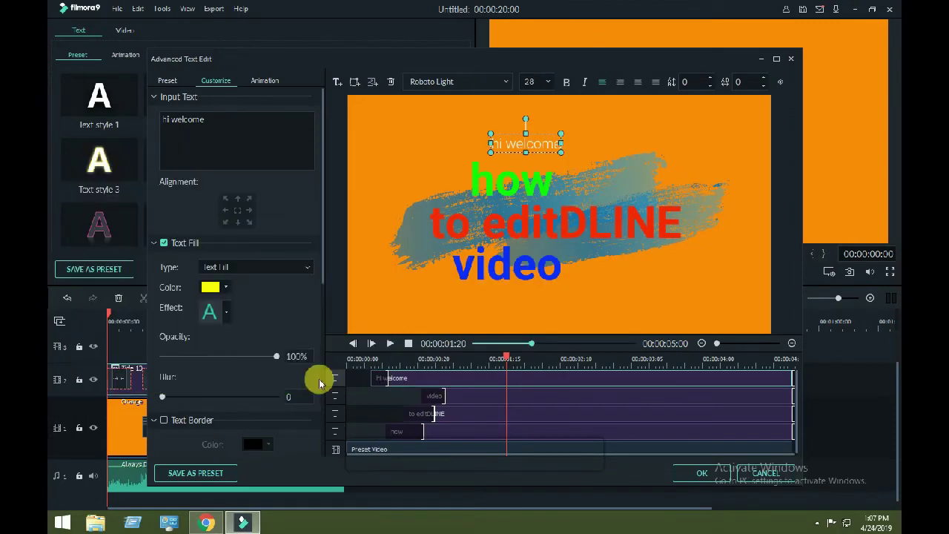
# - Apply the advanced text edits to the Title 10 clip and close its text settings
pyautogui.click(466, 401)
pyautogui.moveTo(639, 60); pyautogui.dragTo(548, 31)
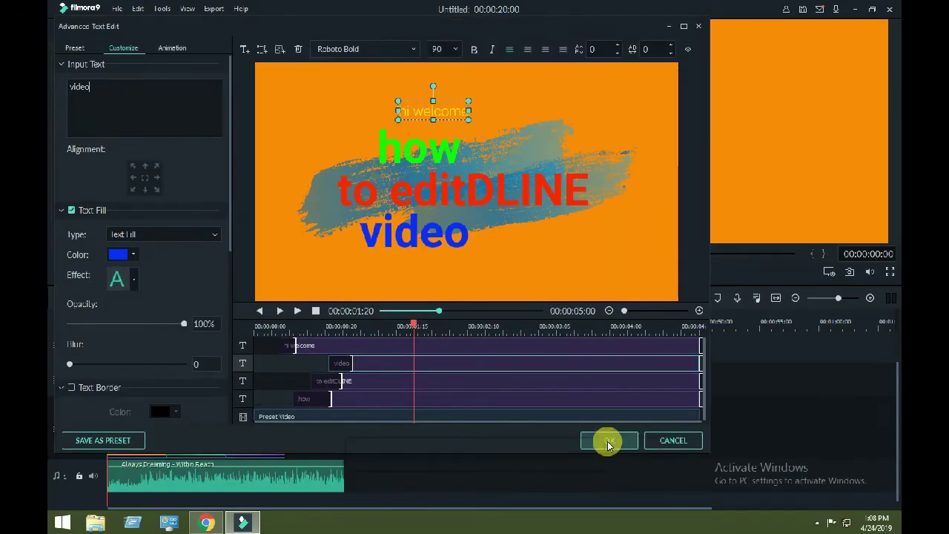
pyautogui.click(608, 440)
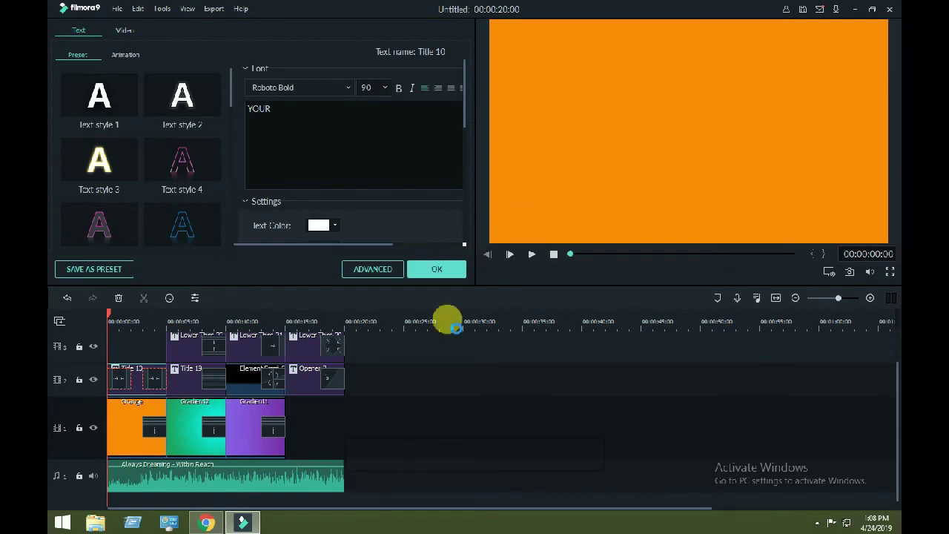
pyautogui.click(443, 270)
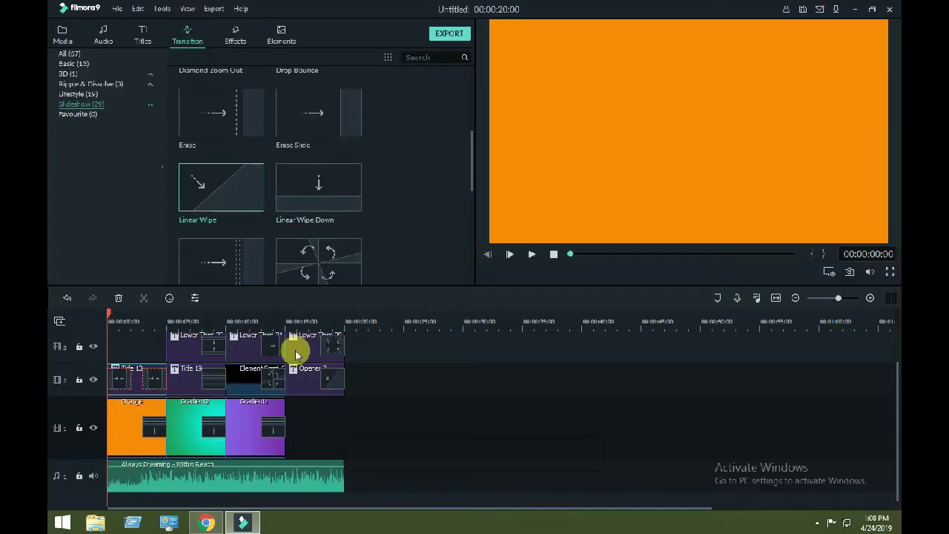
# - Check the text settings of the Title 19 clip and close them
pyautogui.rightClick(183, 373)
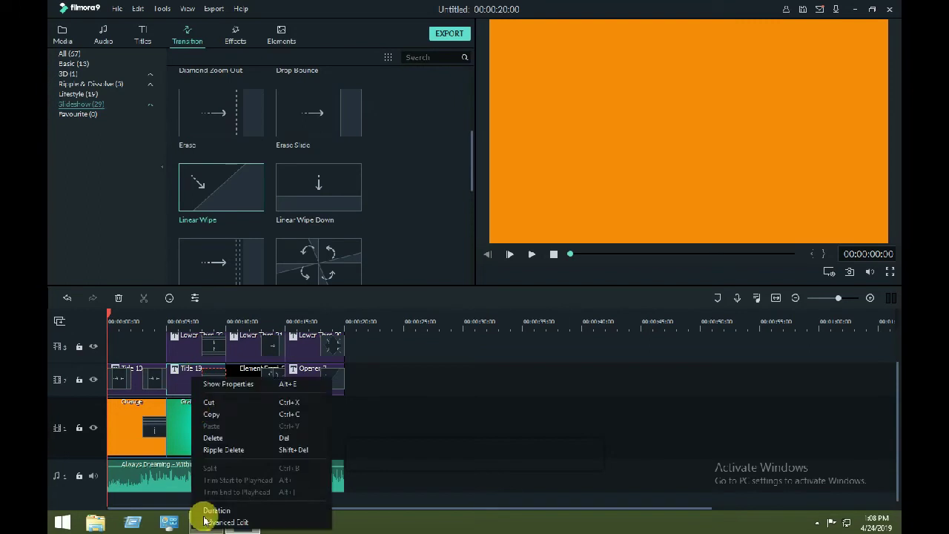
pyautogui.click(202, 517)
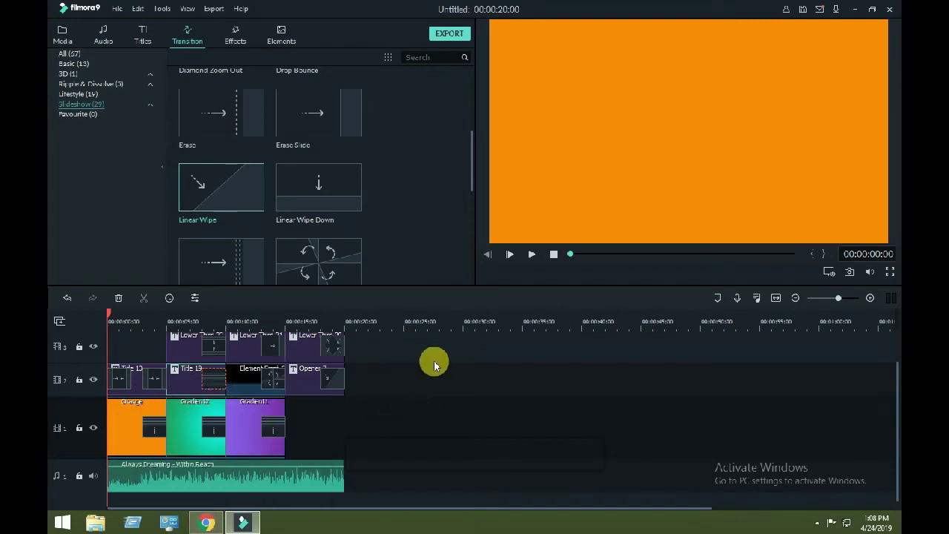
pyautogui.doubleClick(191, 371)
pyautogui.click(279, 522)
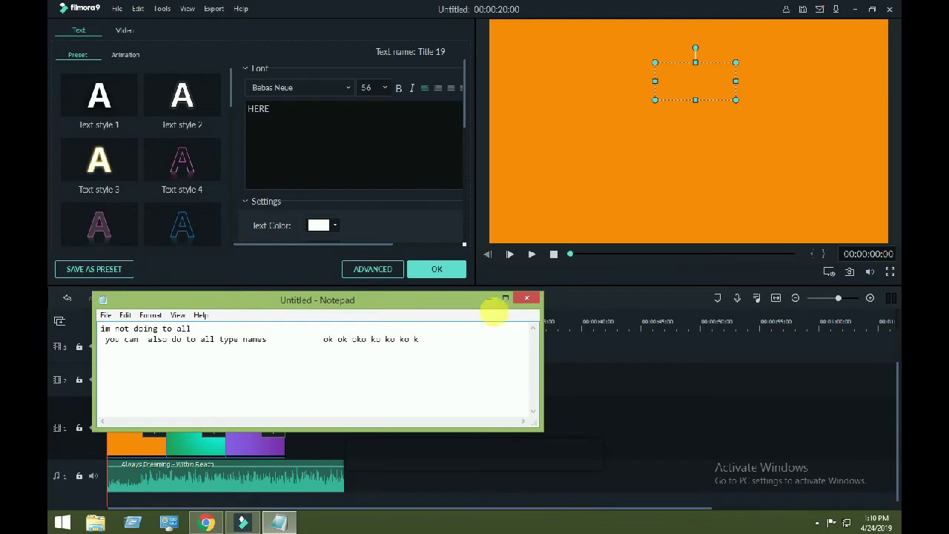
pyautogui.click(505, 298)
pyautogui.click(435, 269)
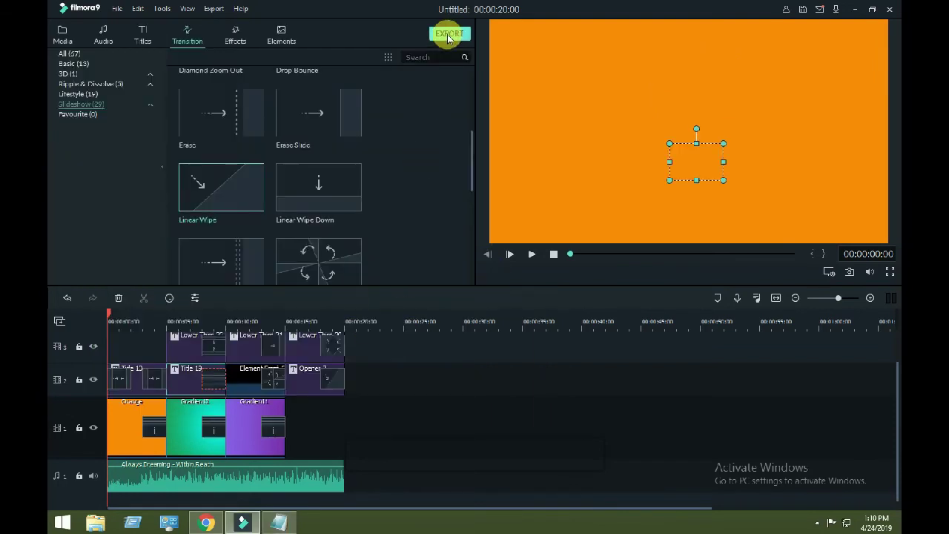
# - Export the project as a local MP4 video named My Video into the filmora folder on the desktop, and close the export windows
pyautogui.click(448, 34)
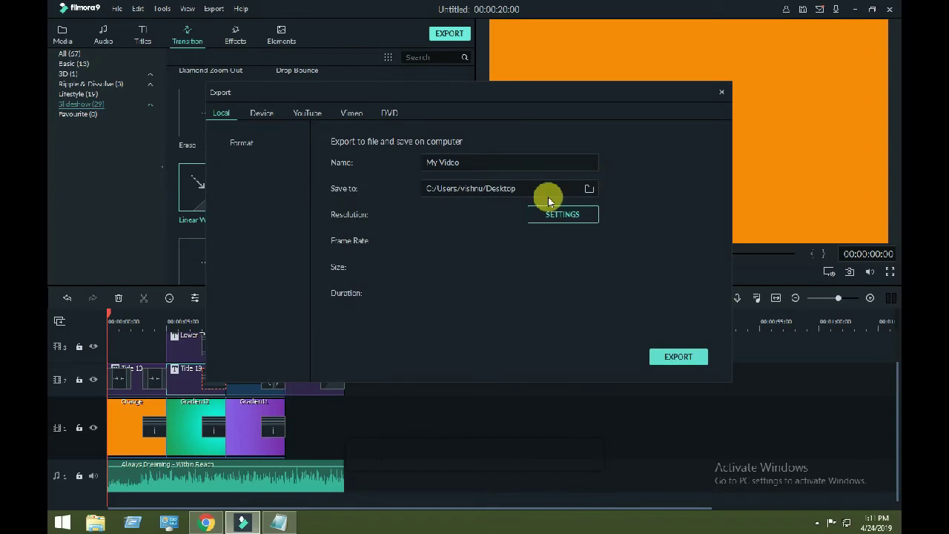
pyautogui.click(590, 189)
pyautogui.click(343, 173)
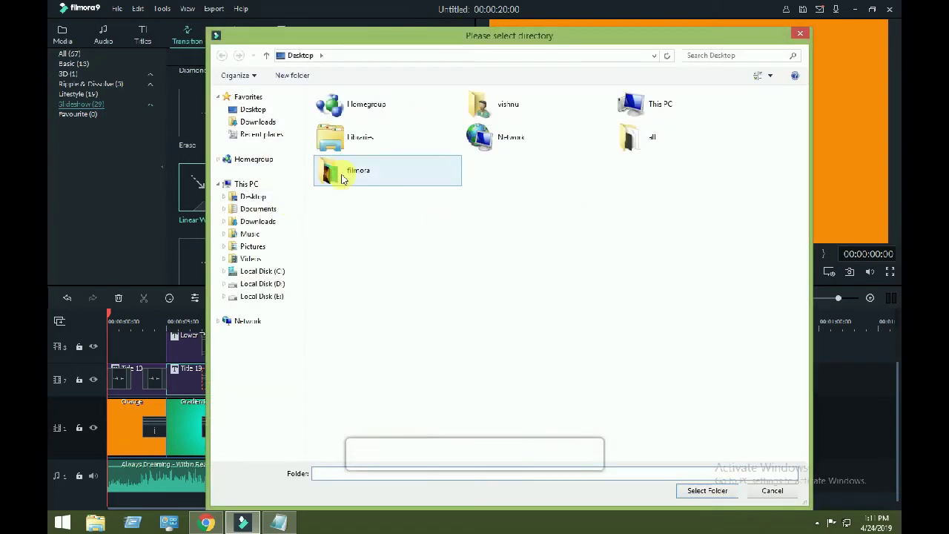
pyautogui.doubleClick(343, 173)
pyautogui.click(701, 499)
pyautogui.click(674, 361)
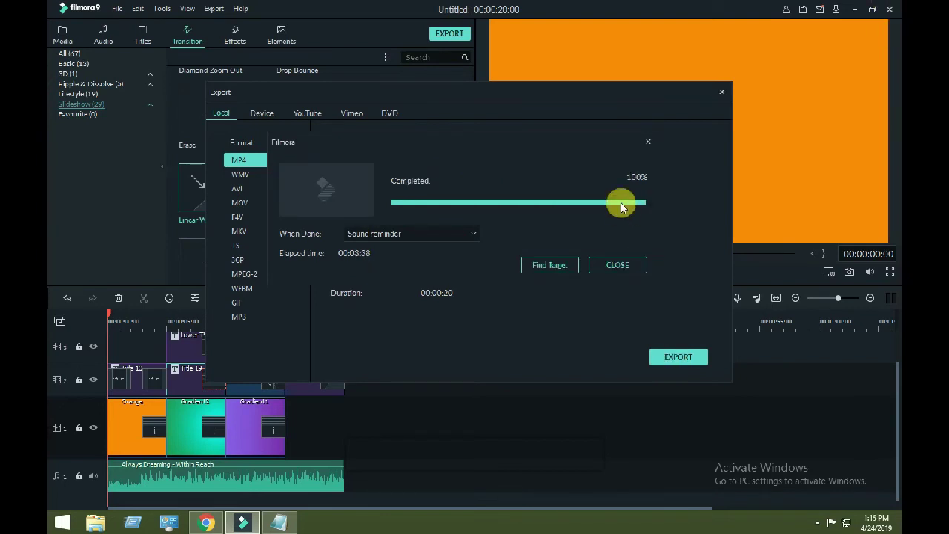
pyautogui.click(647, 142)
pyautogui.click(721, 91)
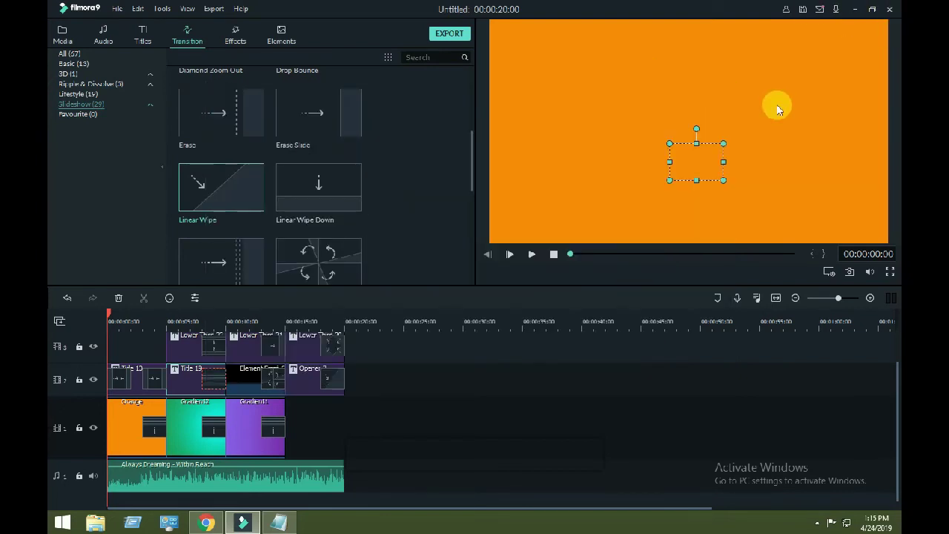
# - Switch to the desktop, open the filmora folder and play the exported video My Video3
pyautogui.hotkey('alt', 'Tab')
pyautogui.hotkey('alt', 'Tab')
pyautogui.hotkey('alt', 'Tab')
pyautogui.hotkey('alt', 'Tab')
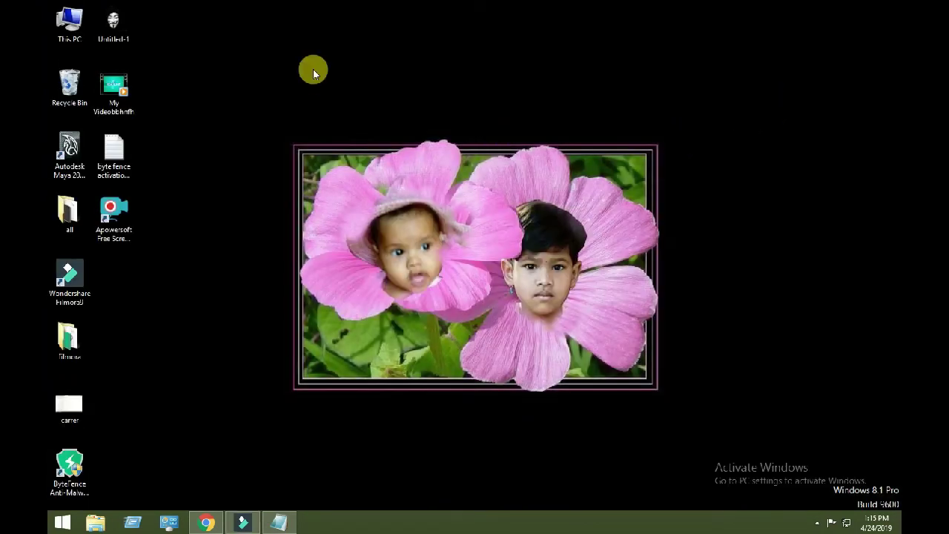
pyautogui.doubleClick(69, 341)
pyautogui.click(551, 217)
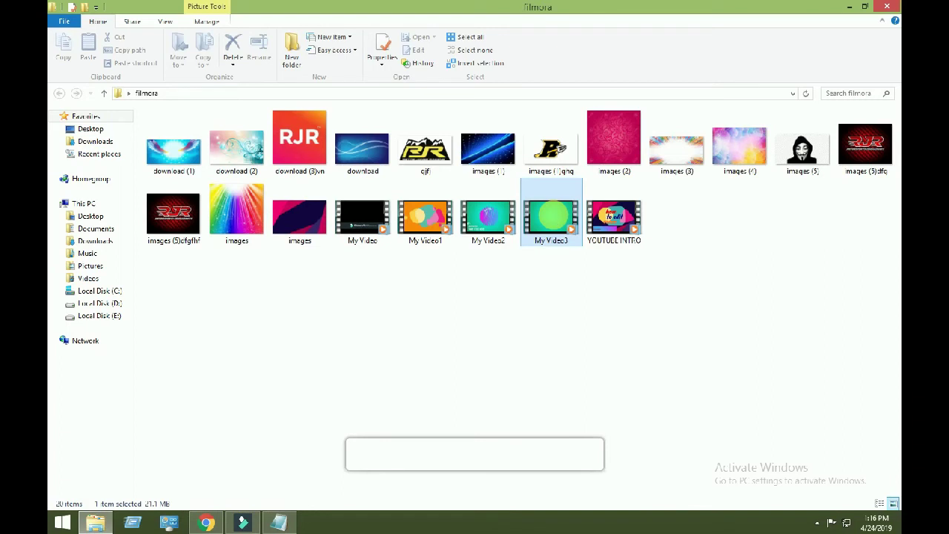
pyautogui.click(552, 123)
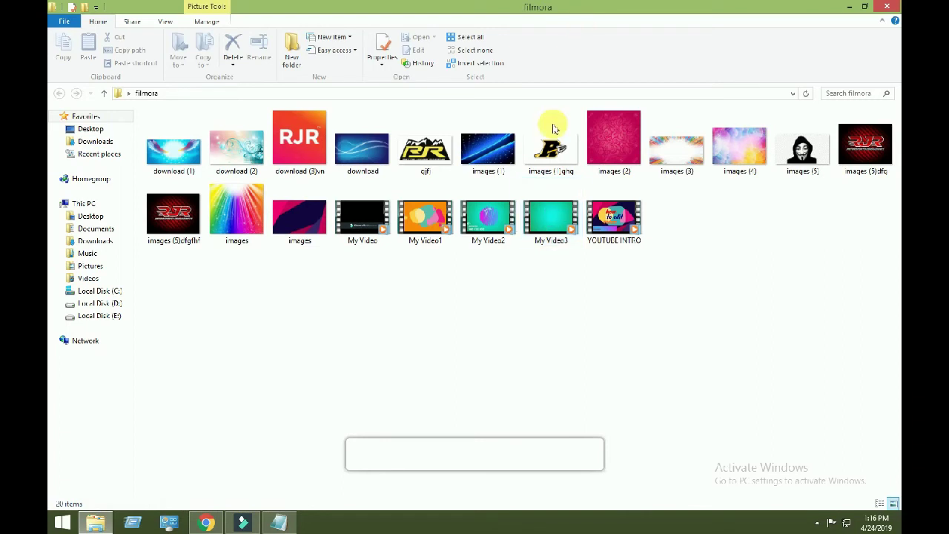
pyautogui.rightClick(554, 220)
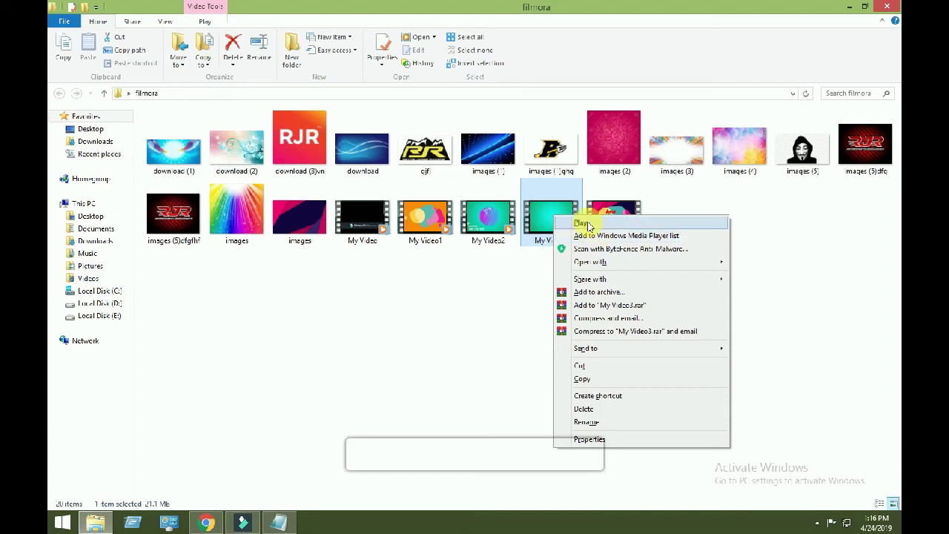
pyautogui.click(582, 224)
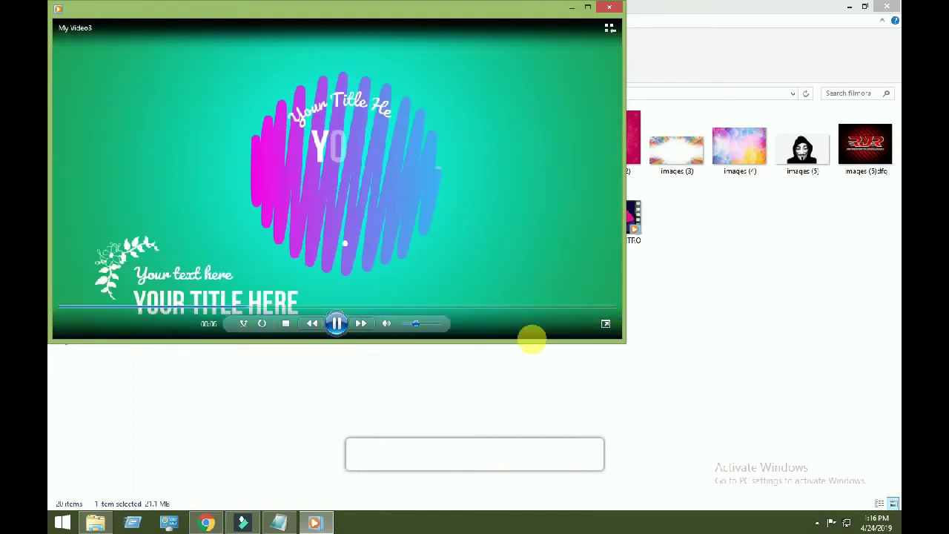
# - Watch My Video3 in full screen, replay it, and minimize the player
pyautogui.click(603, 325)
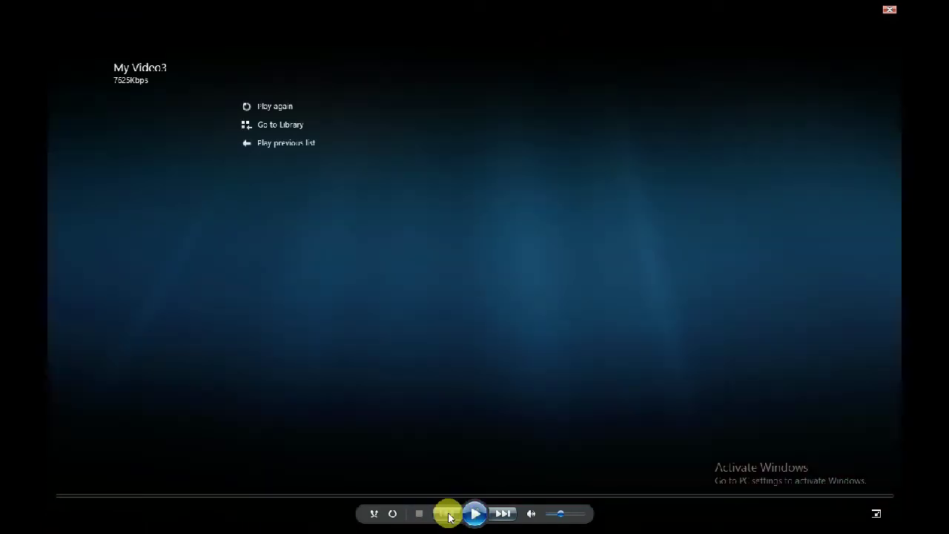
pyautogui.click(472, 515)
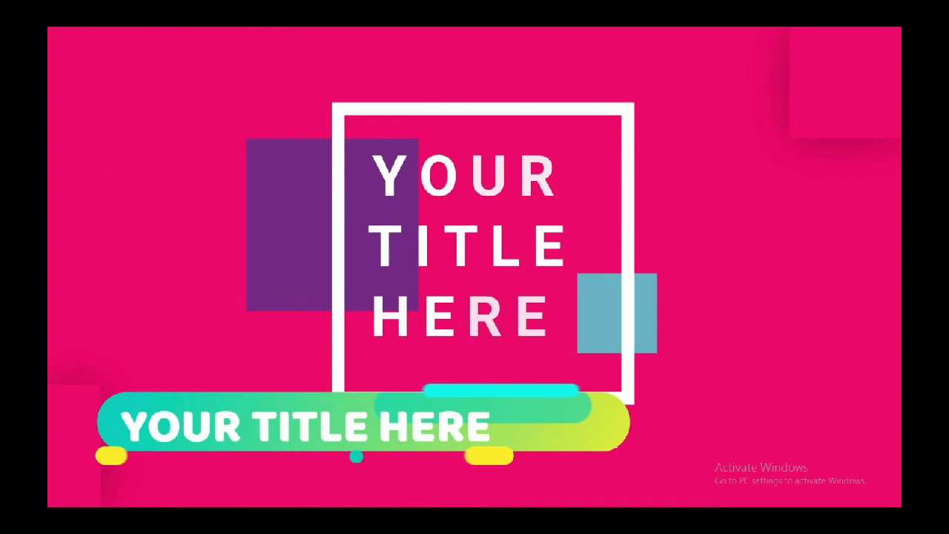
pyautogui.moveTo(880, 519)
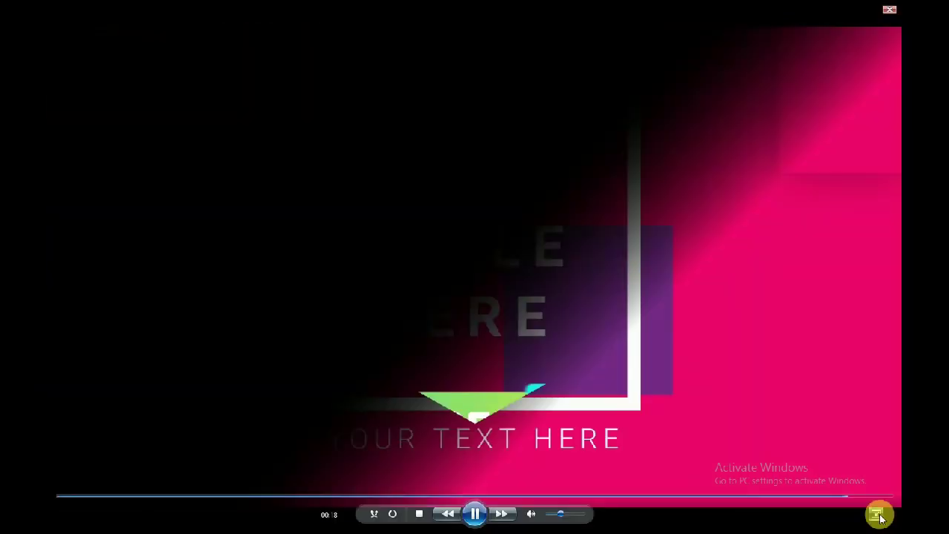
pyautogui.click(879, 516)
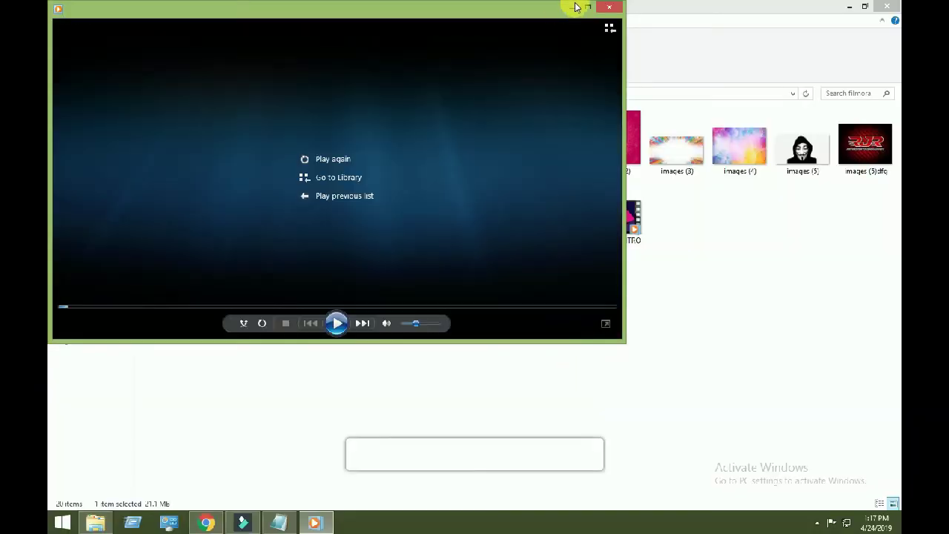
pyautogui.click(576, 7)
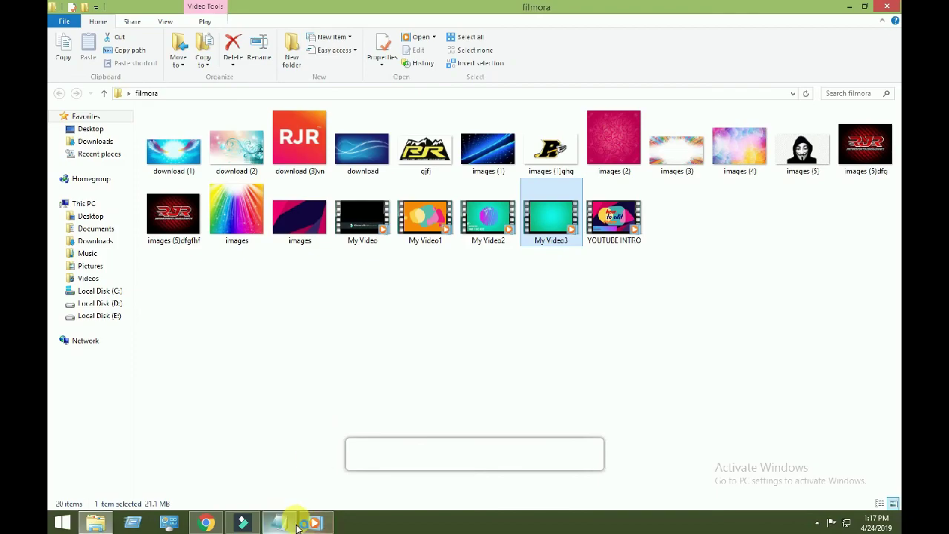